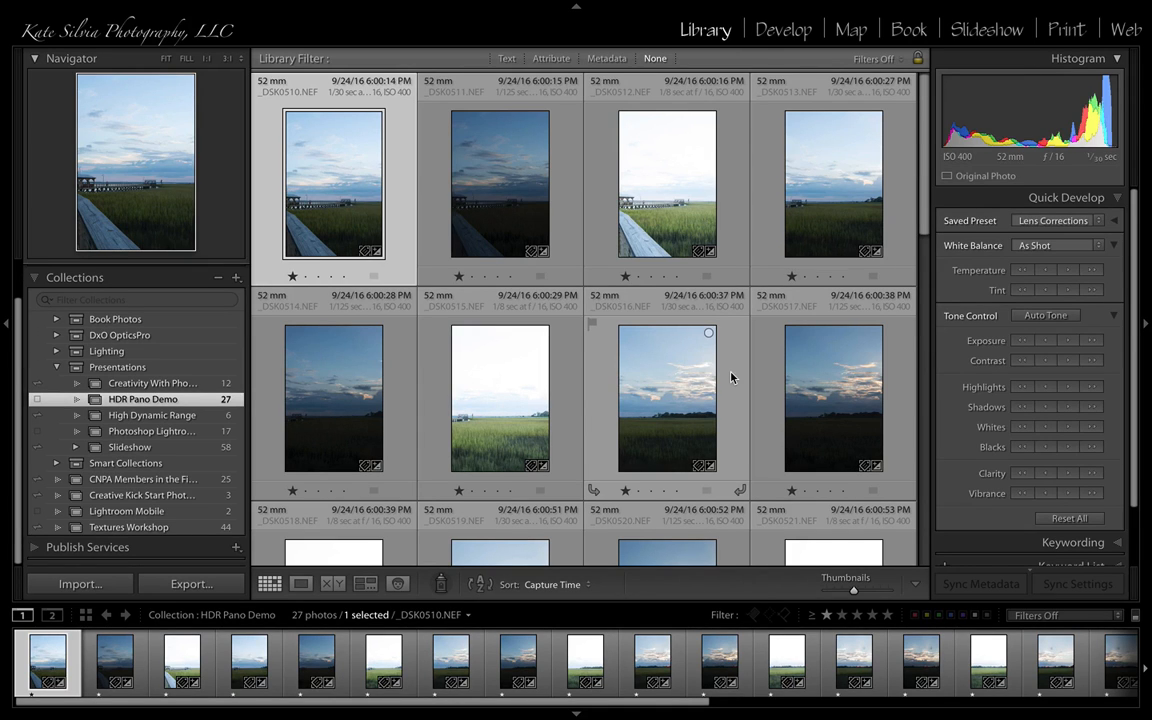
# - Look through the bracketed landscape exposures in the HDR Pano Demo collection, from the boardwalk shots to the final sky shots
pyautogui.scroll(-5, 731, 377)
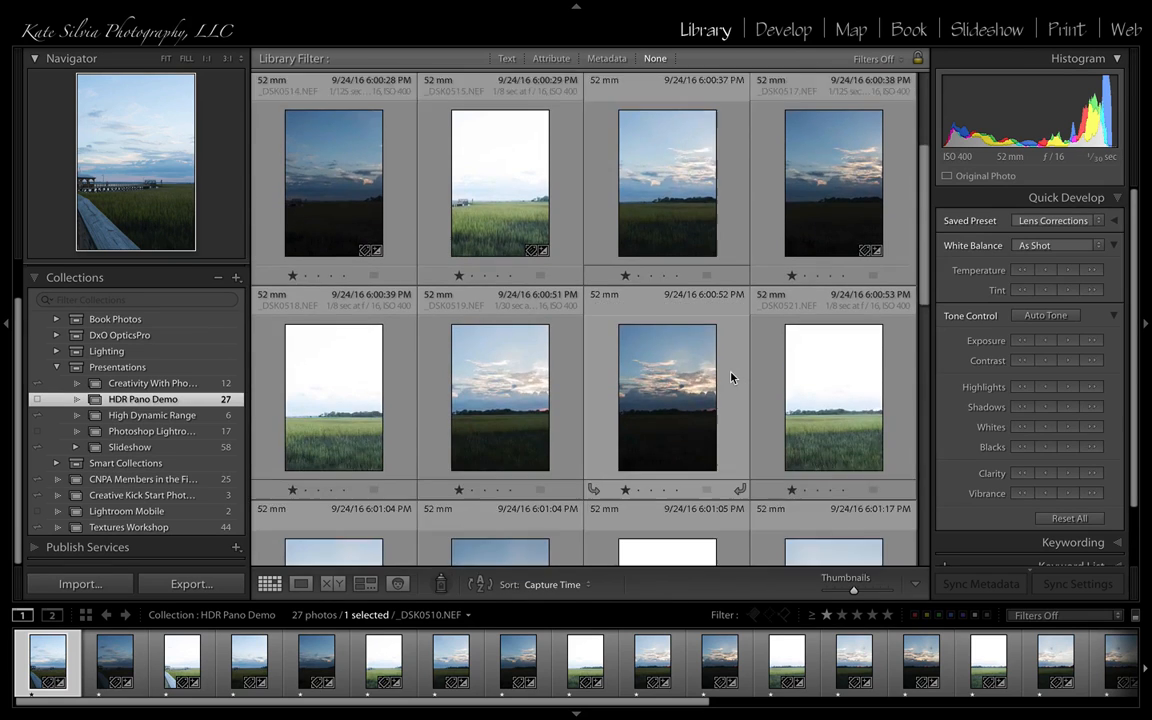
pyautogui.scroll(-4, 731, 377)
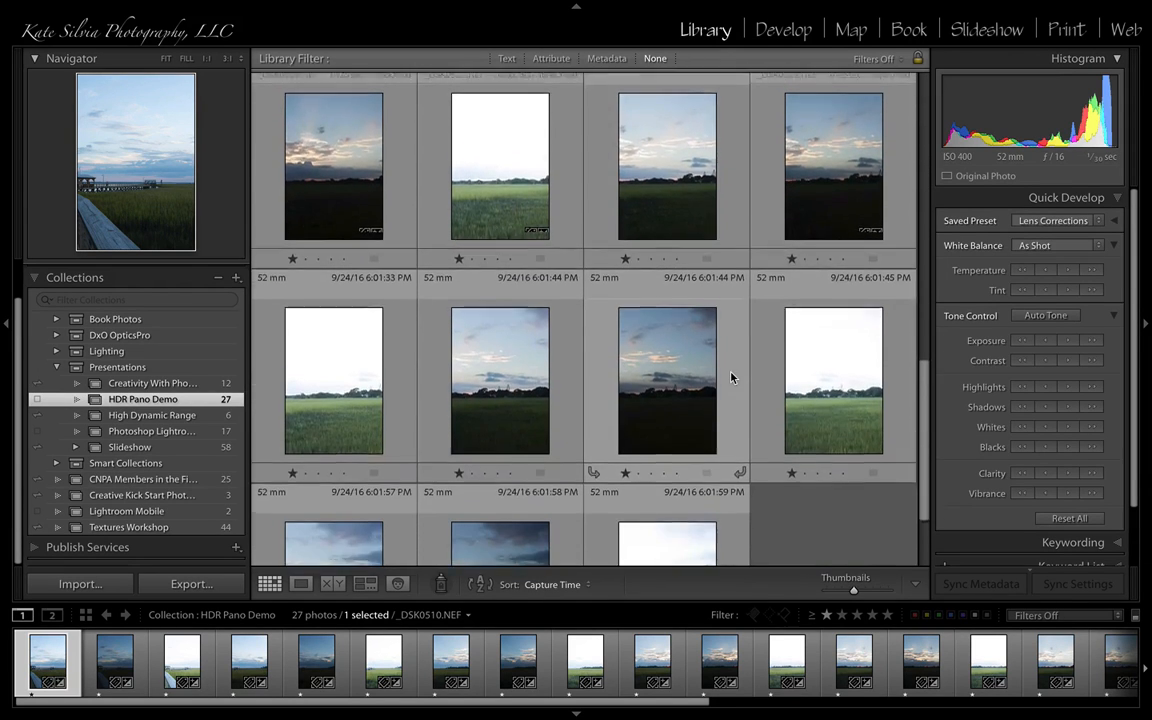
pyautogui.scroll(5, 731, 377)
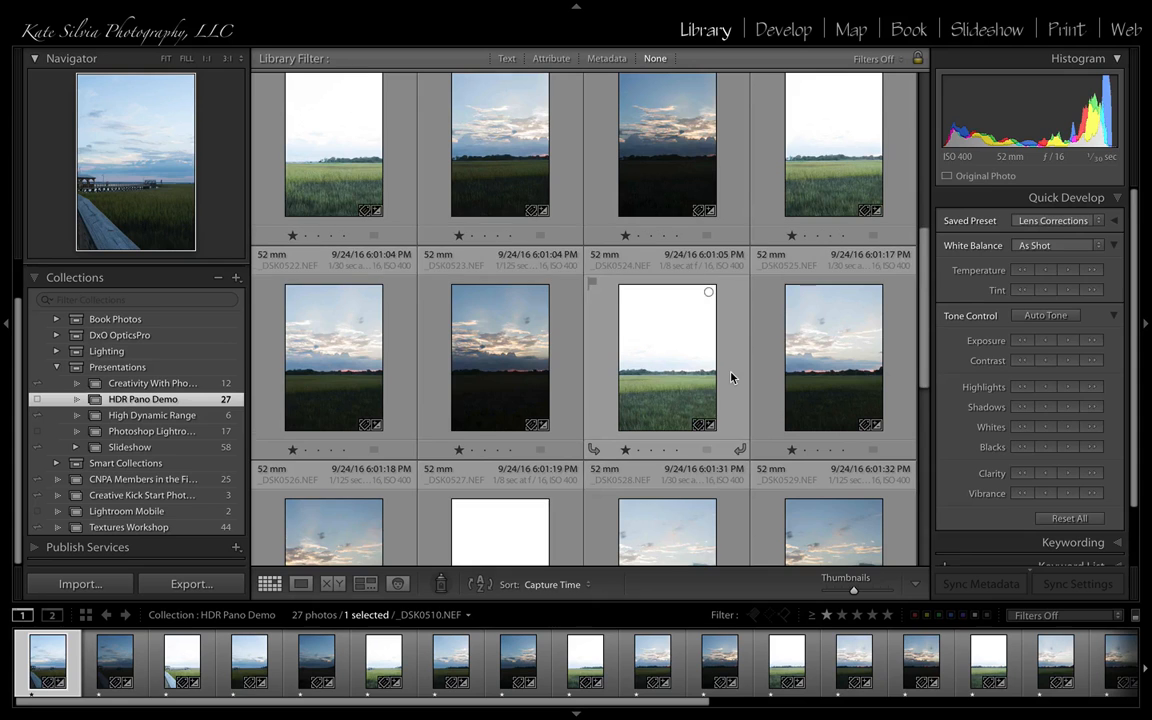
pyautogui.click(395, 369)
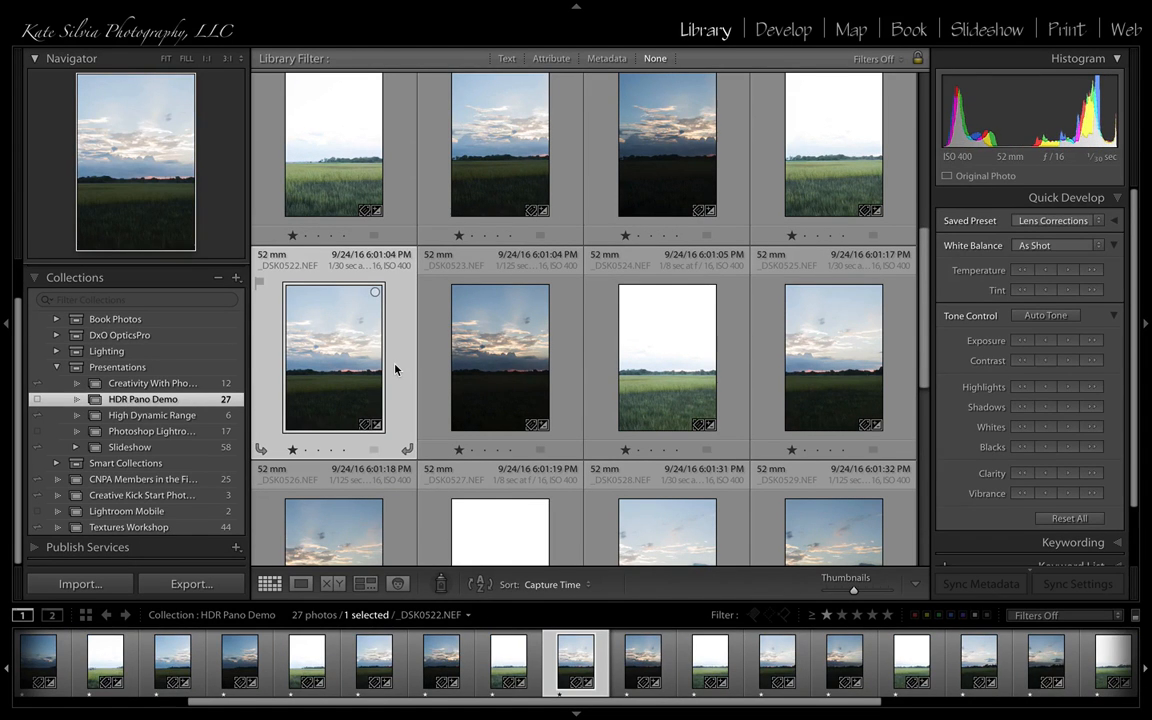
pyautogui.scroll(6, 395, 369)
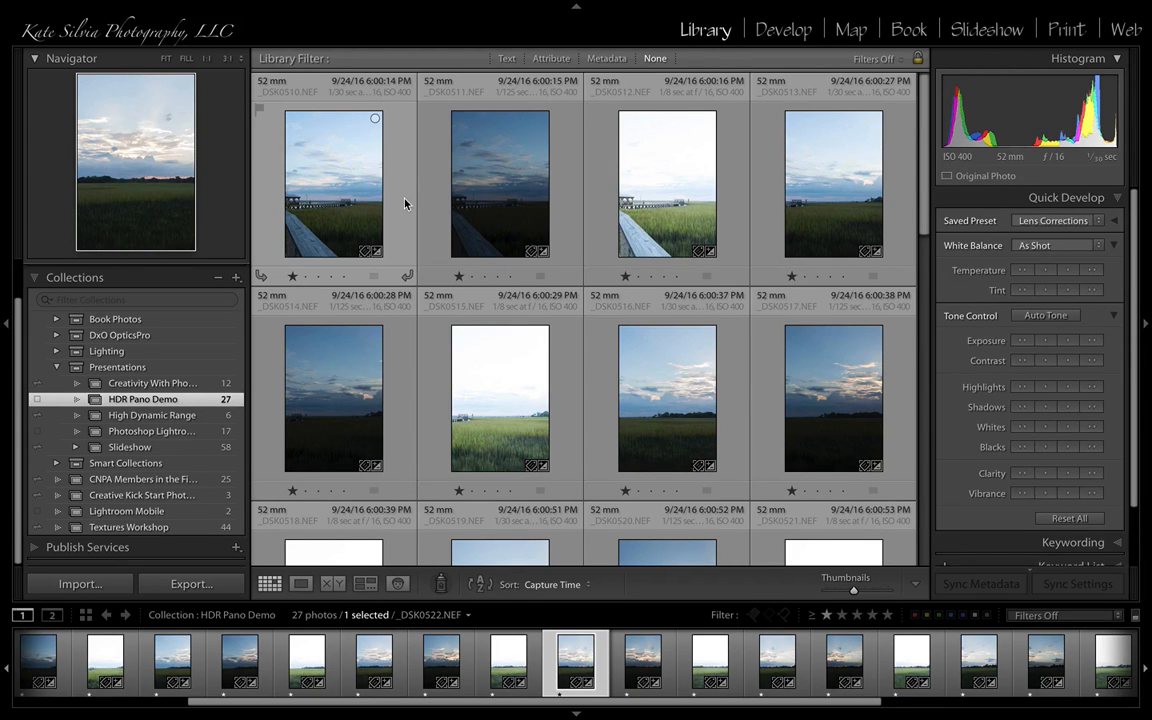
pyautogui.click(404, 204)
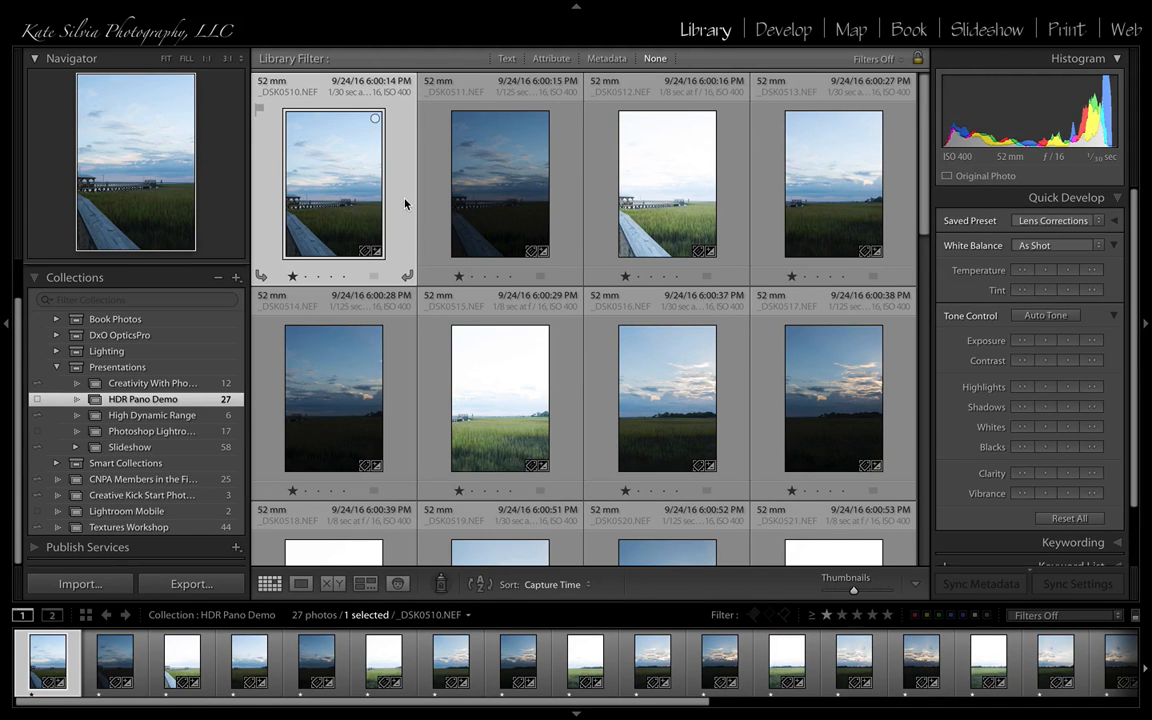
pyautogui.scroll(-10, 404, 204)
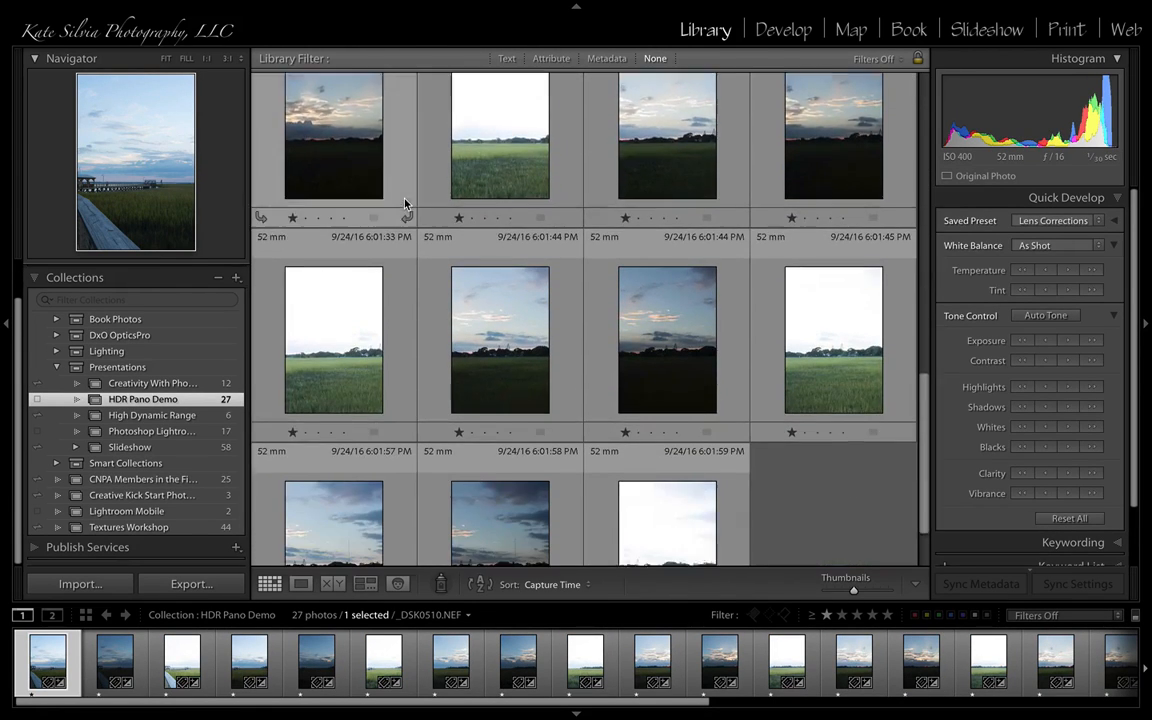
pyautogui.scroll(-2, 404, 204)
pyautogui.scroll(10, 404, 204)
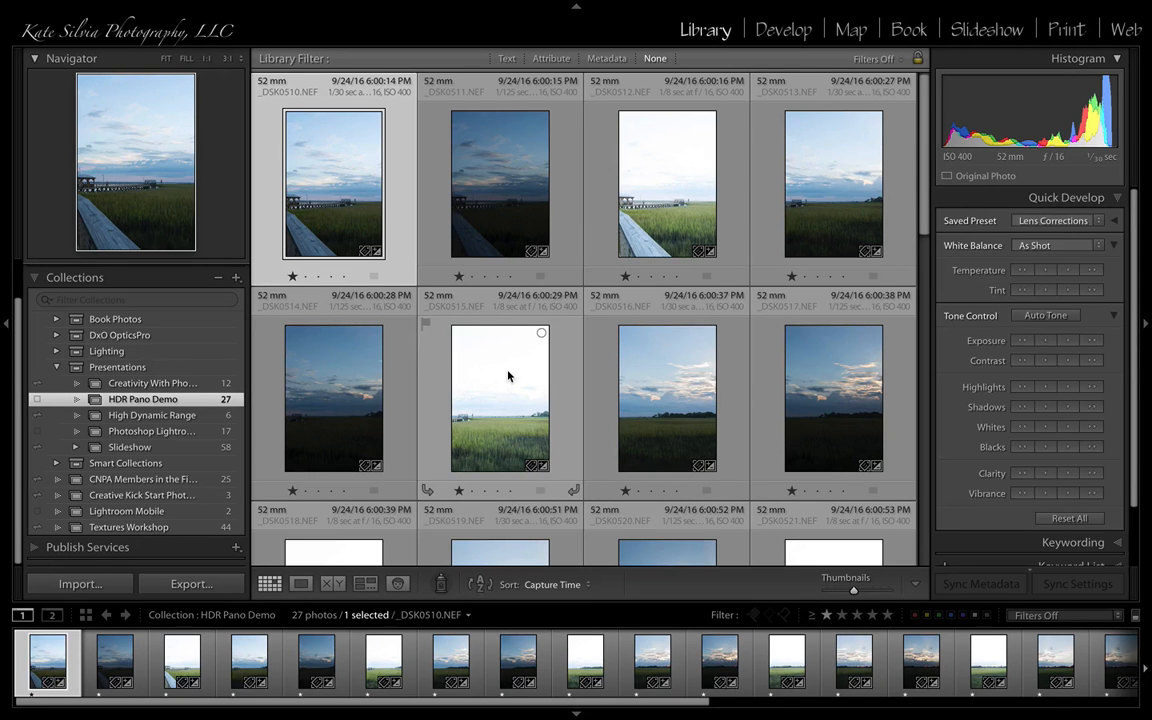
pyautogui.scroll(-2, 508, 376)
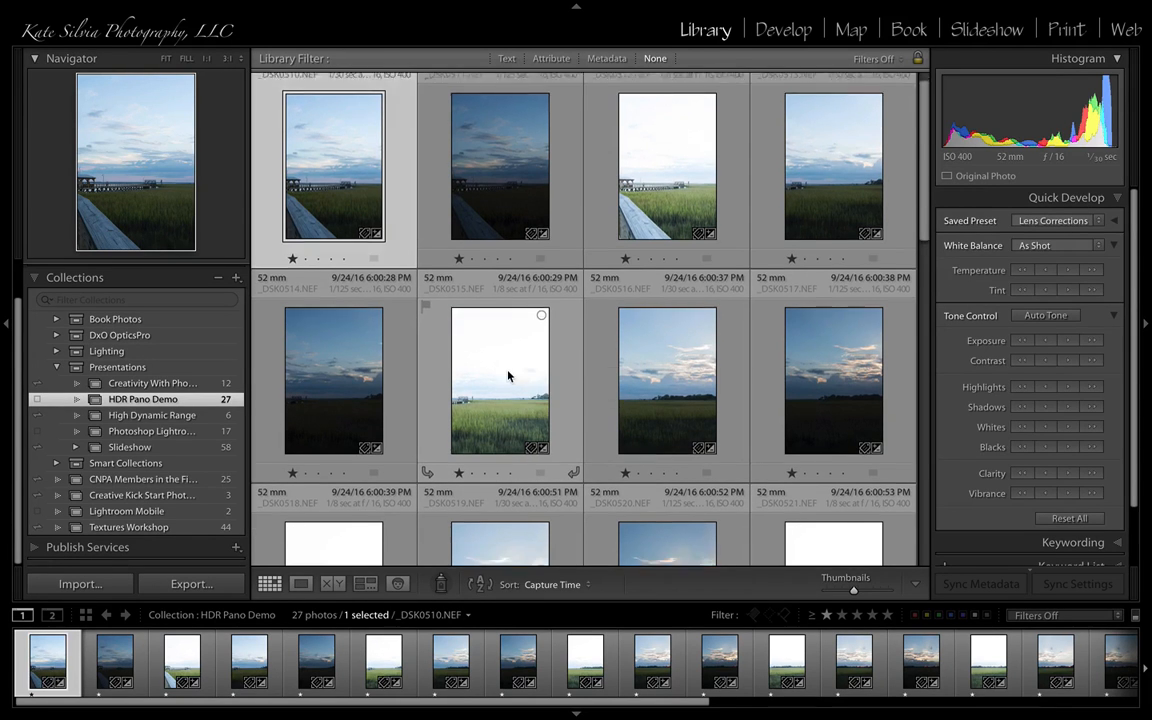
pyautogui.scroll(2, 508, 376)
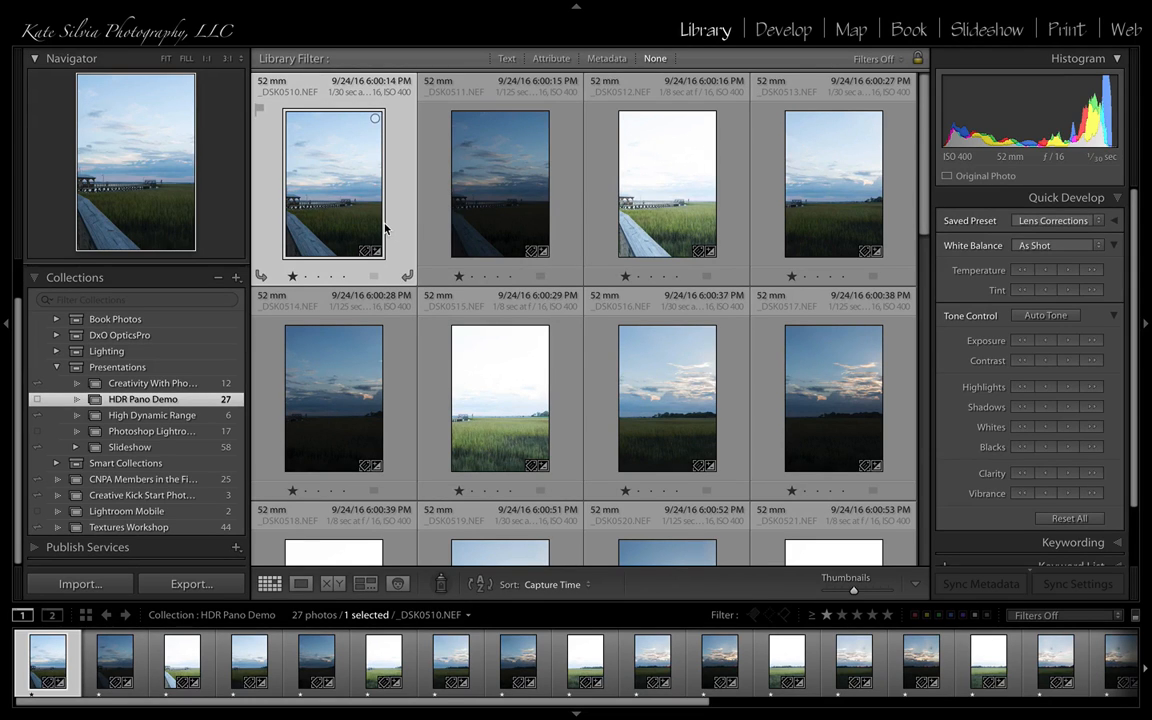
# - Merge the first bracketed set, _DSK0510.NEF to _DSK0512.NEF, into an HDR image with Auto Align and Low deghosting
pyautogui.keyDown('shift'); pyautogui.click(576, 218); pyautogui.keyUp('shift')
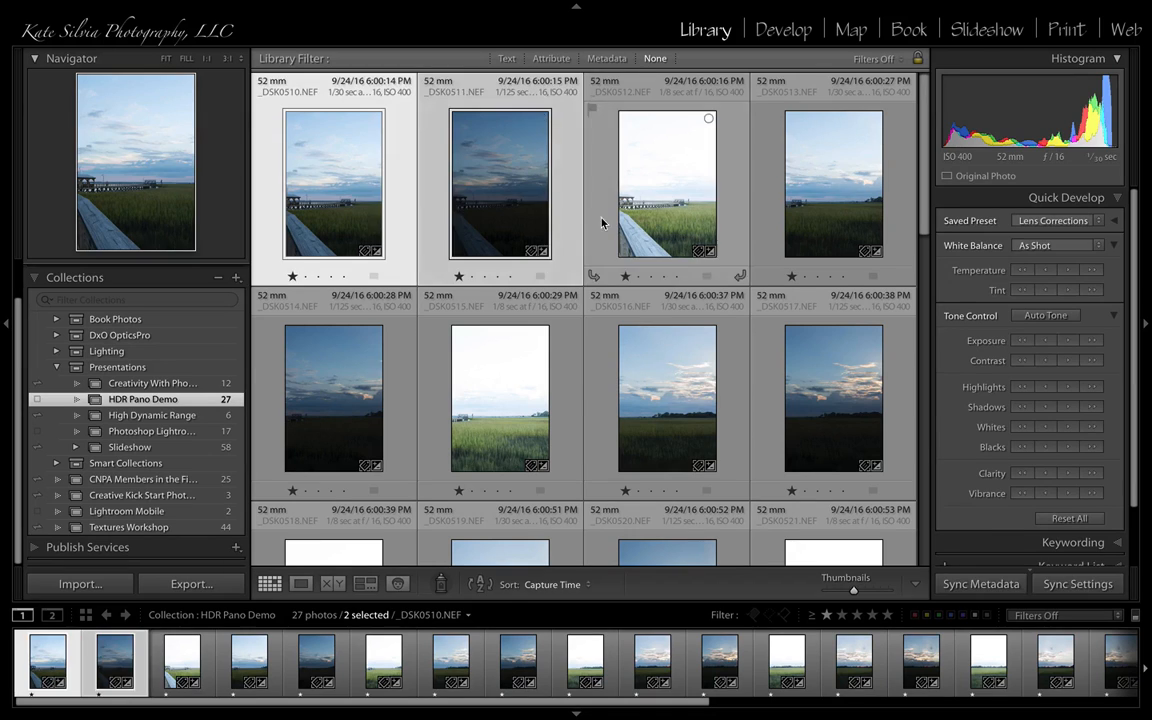
pyautogui.keyDown('shift'); pyautogui.click(605, 226); pyautogui.keyUp('shift')
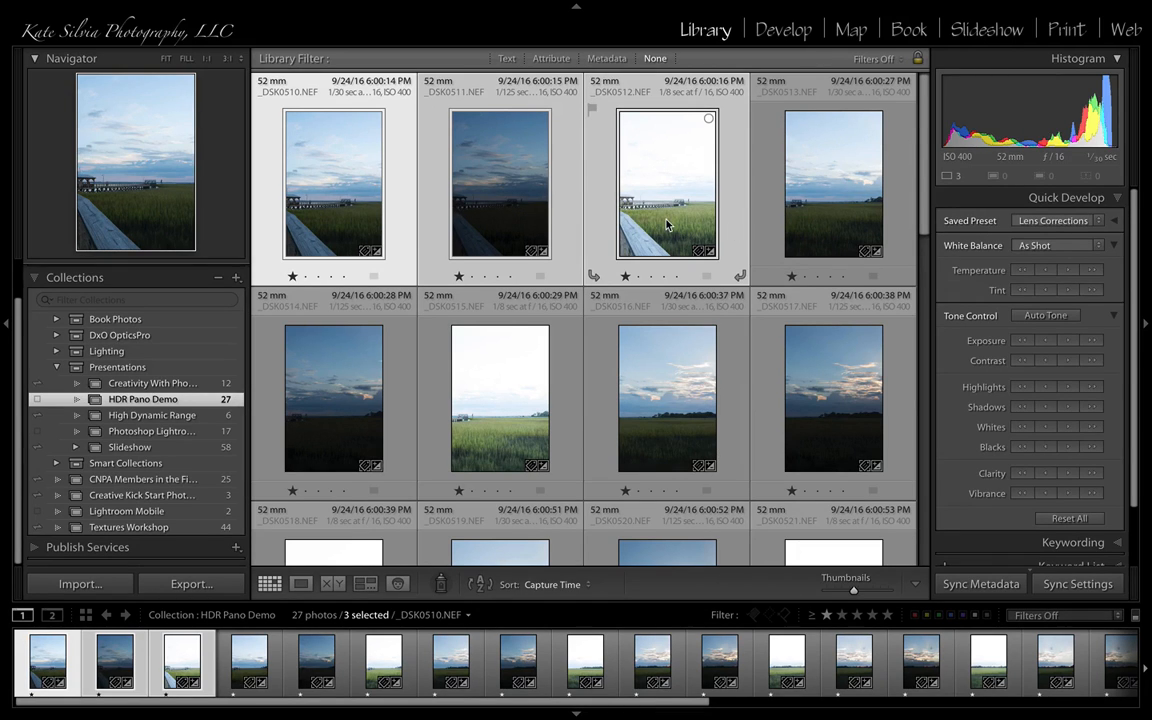
pyautogui.moveTo(122, 6)
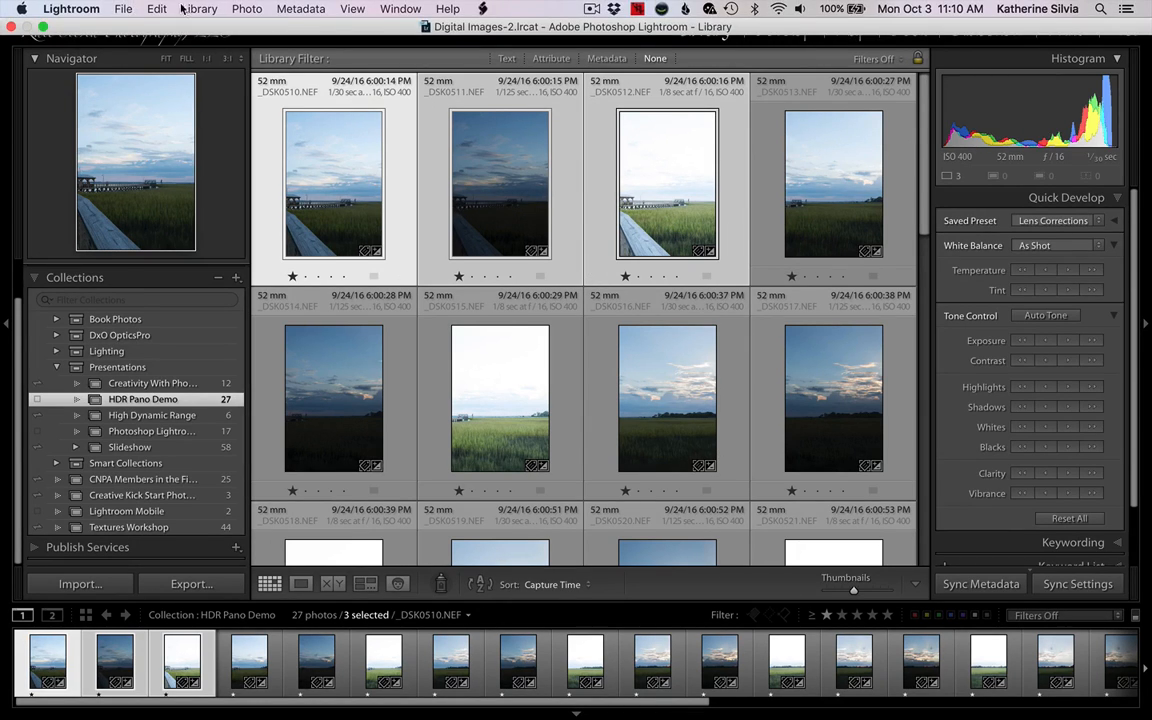
pyautogui.click(244, 9)
pyautogui.moveTo(314, 139)
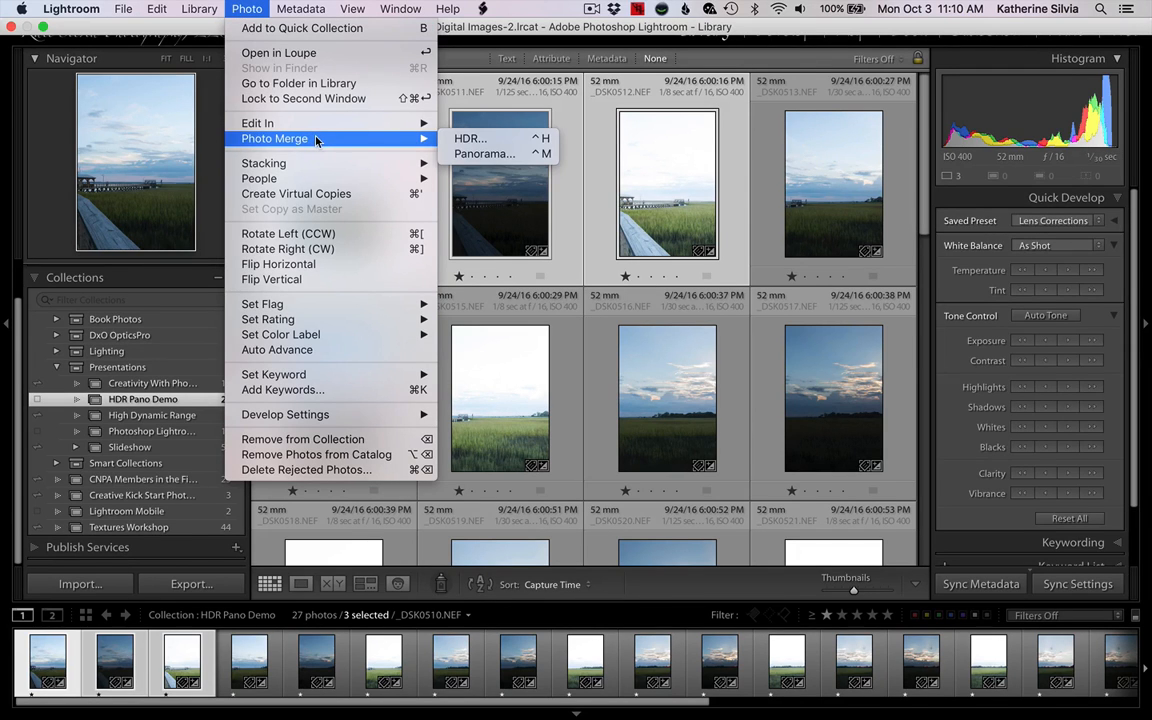
pyautogui.click(489, 138)
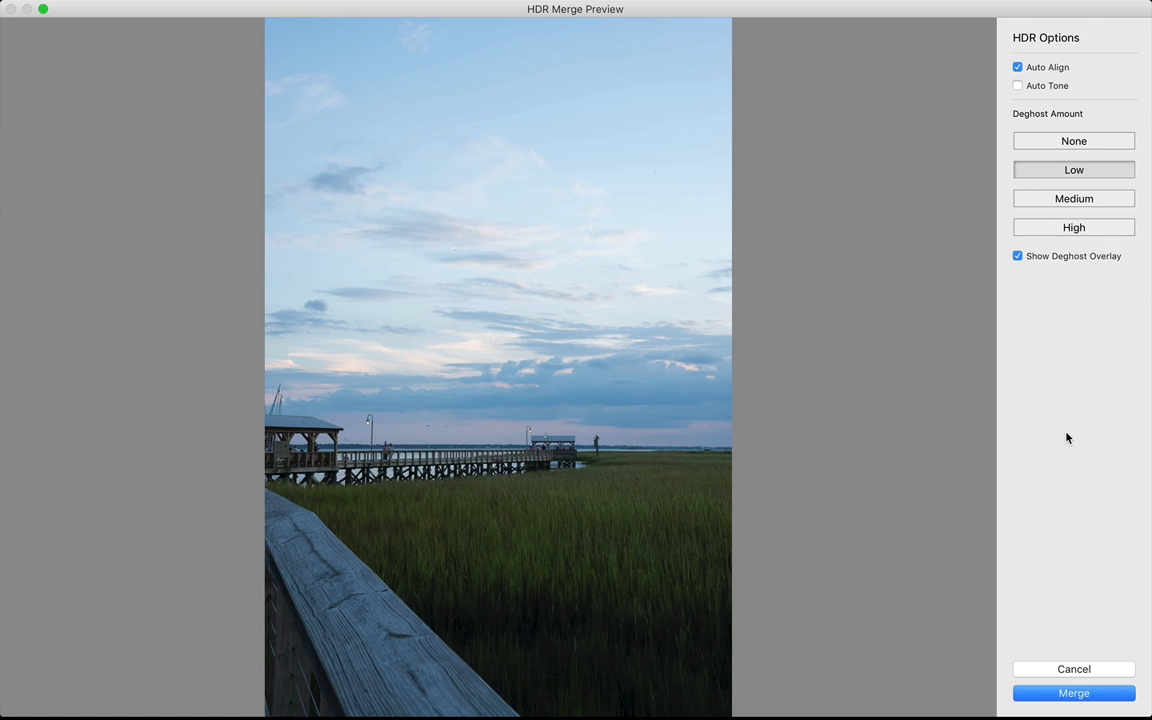
pyautogui.click(1074, 693)
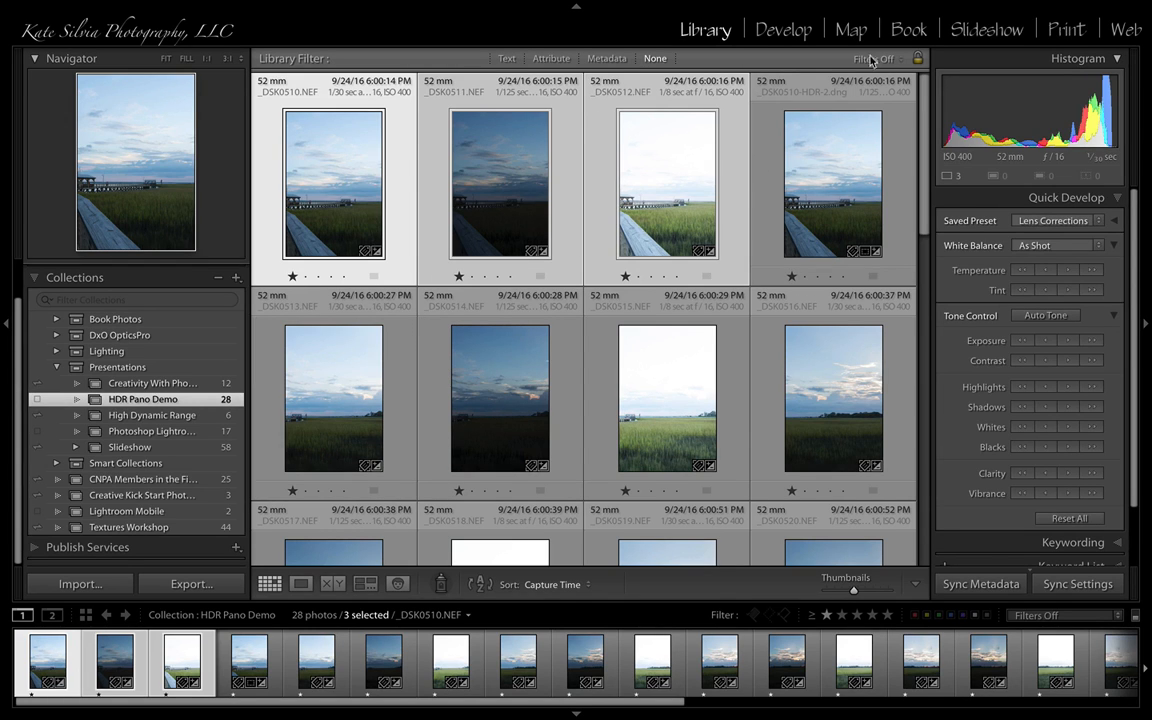
pyautogui.keyDown('ctrl'); pyautogui.click(391, 406); pyautogui.keyUp('ctrl')
pyautogui.keyDown('ctrl'); pyautogui.click(429, 406); pyautogui.keyUp('ctrl')
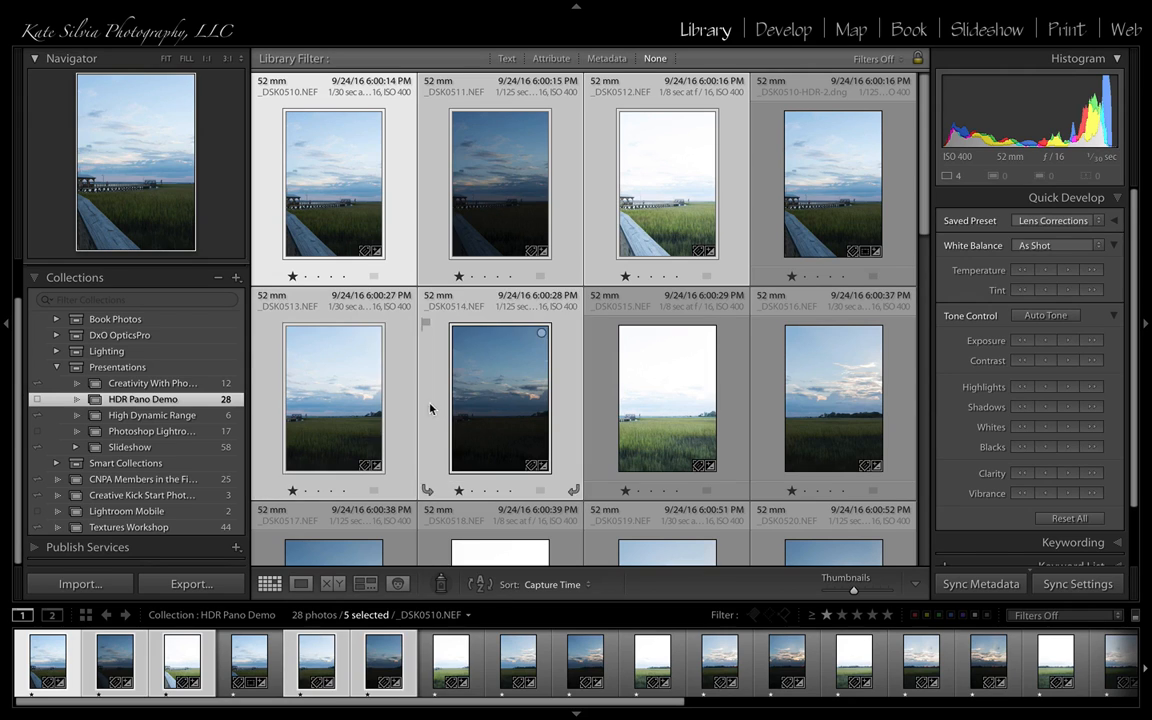
pyautogui.keyDown('ctrl'); pyautogui.click(609, 429); pyautogui.keyUp('ctrl')
pyautogui.moveTo(200, 7)
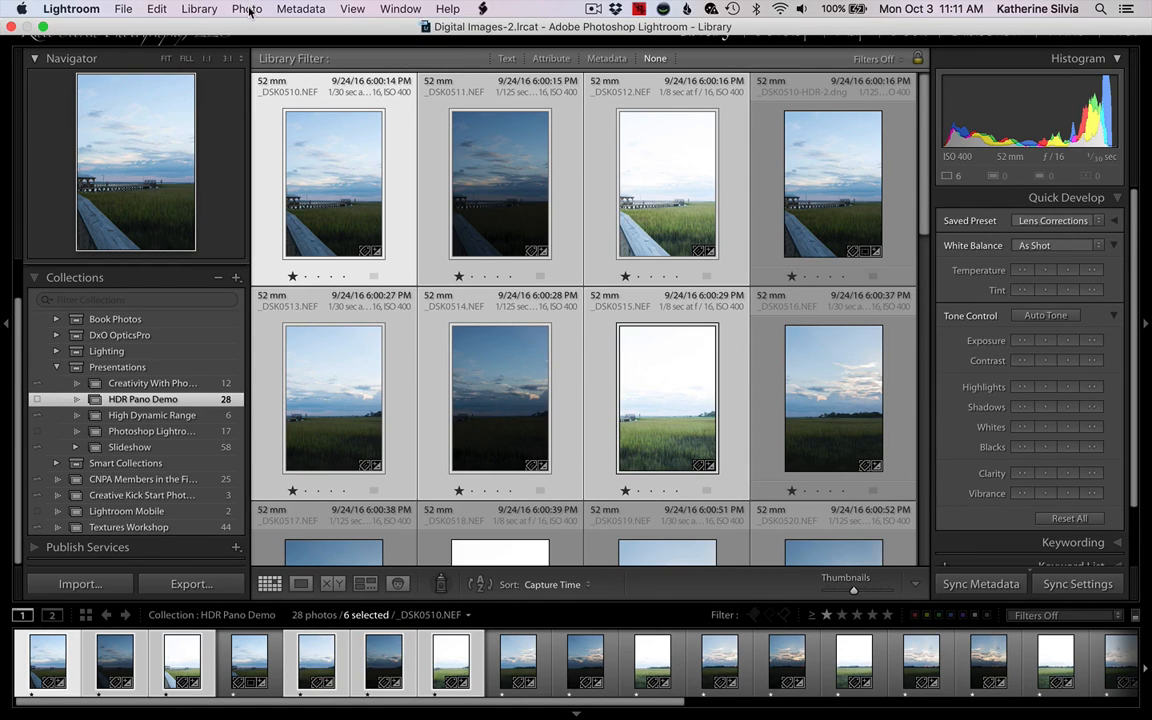
pyautogui.click(248, 9)
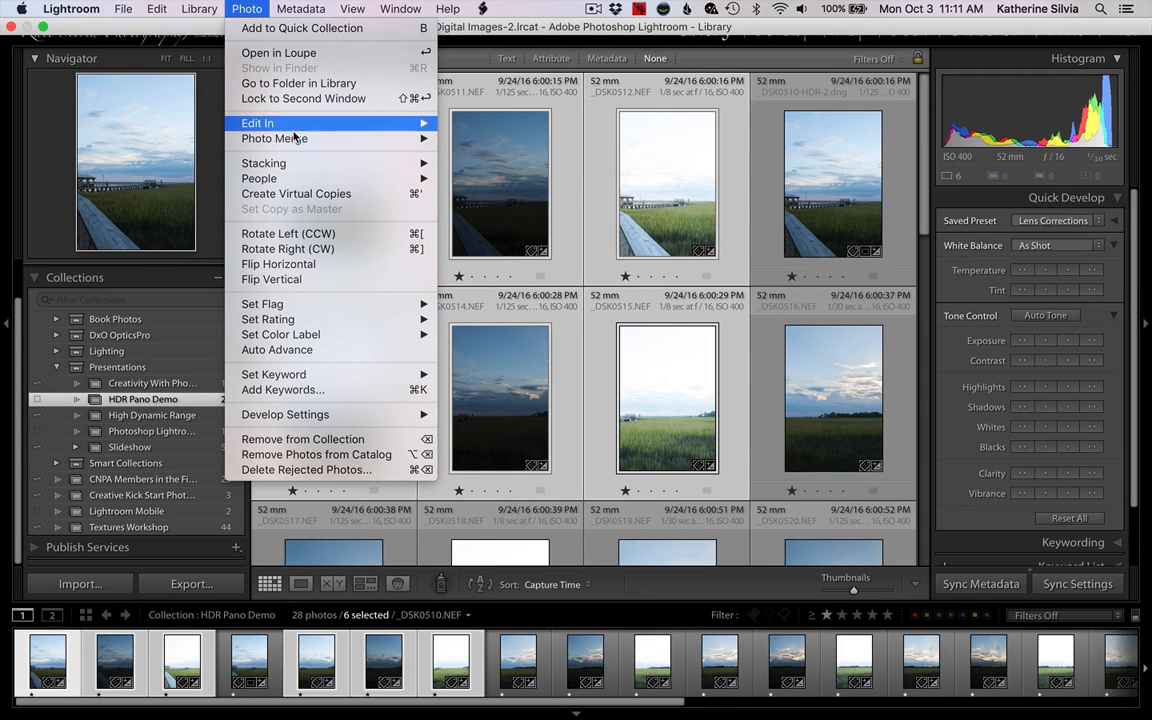
pyautogui.moveTo(288, 137)
pyautogui.click(490, 140)
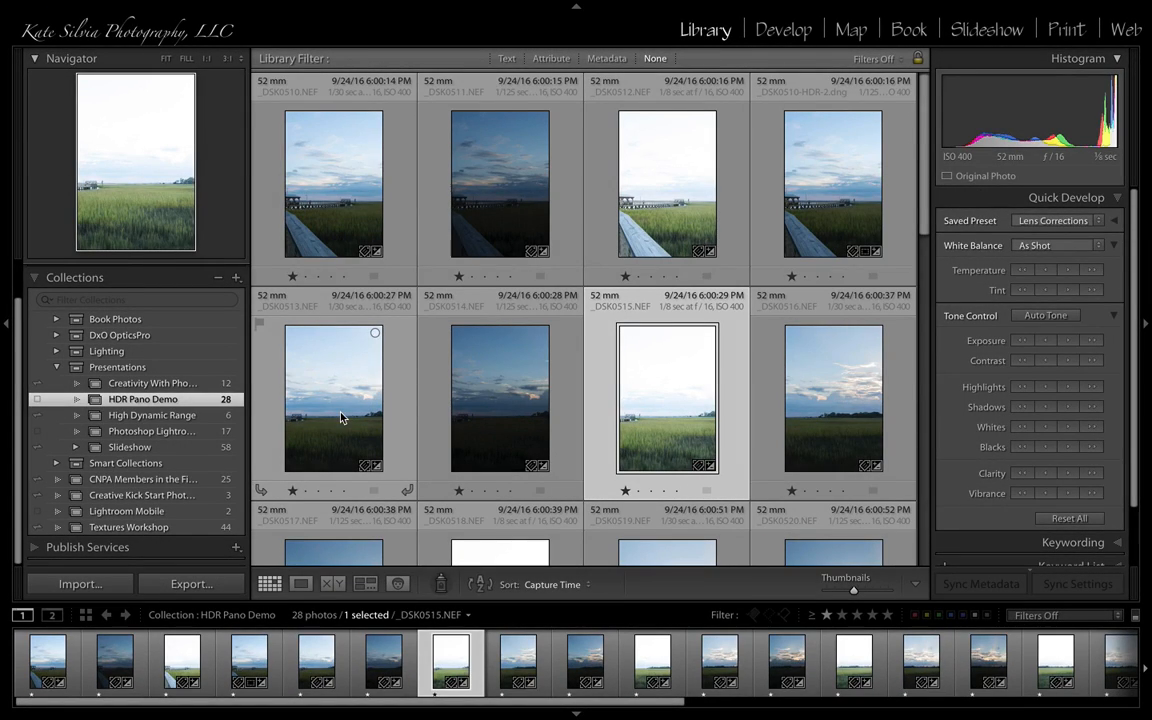
# - Select only _DSK0513.NEF, _DSK0514.NEF and _DSK0515.NEF and merge them into an HDR image with Auto Align and Low deghosting
pyautogui.click(340, 418)
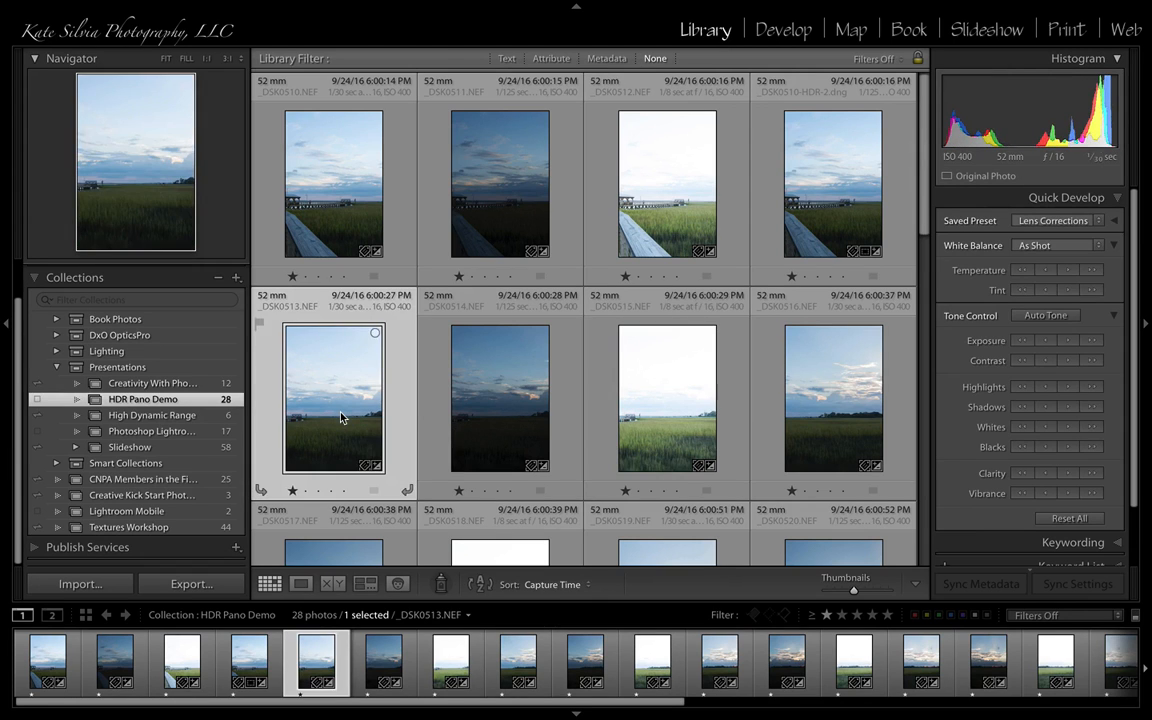
pyautogui.keyDown('ctrl'); pyautogui.click(505, 410); pyautogui.keyUp('ctrl')
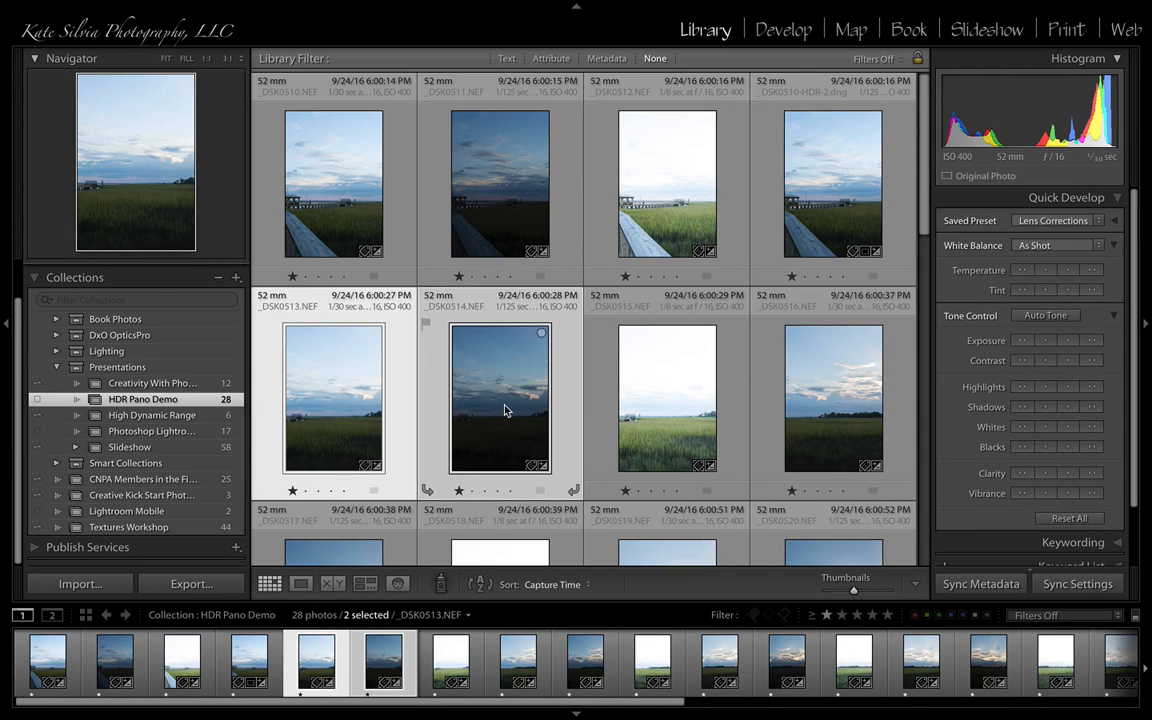
pyautogui.keyDown('ctrl'); pyautogui.click(641, 416); pyautogui.keyUp('ctrl')
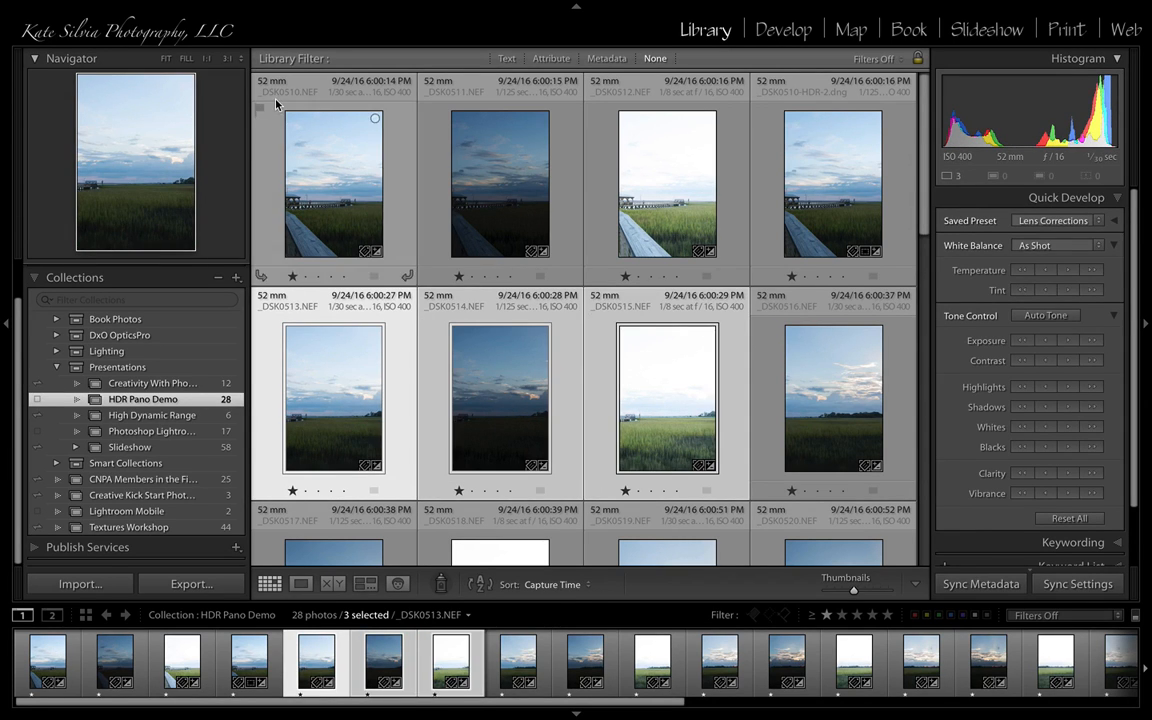
pyautogui.moveTo(185, 6)
pyautogui.click(246, 8)
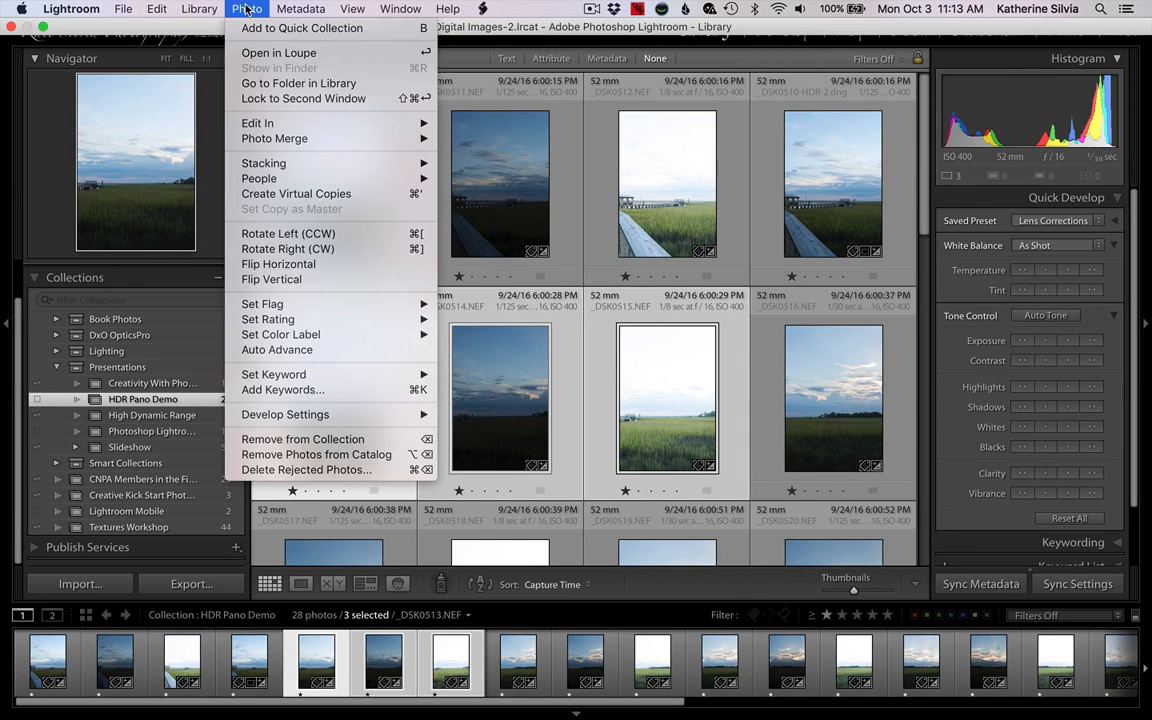
pyautogui.moveTo(283, 137)
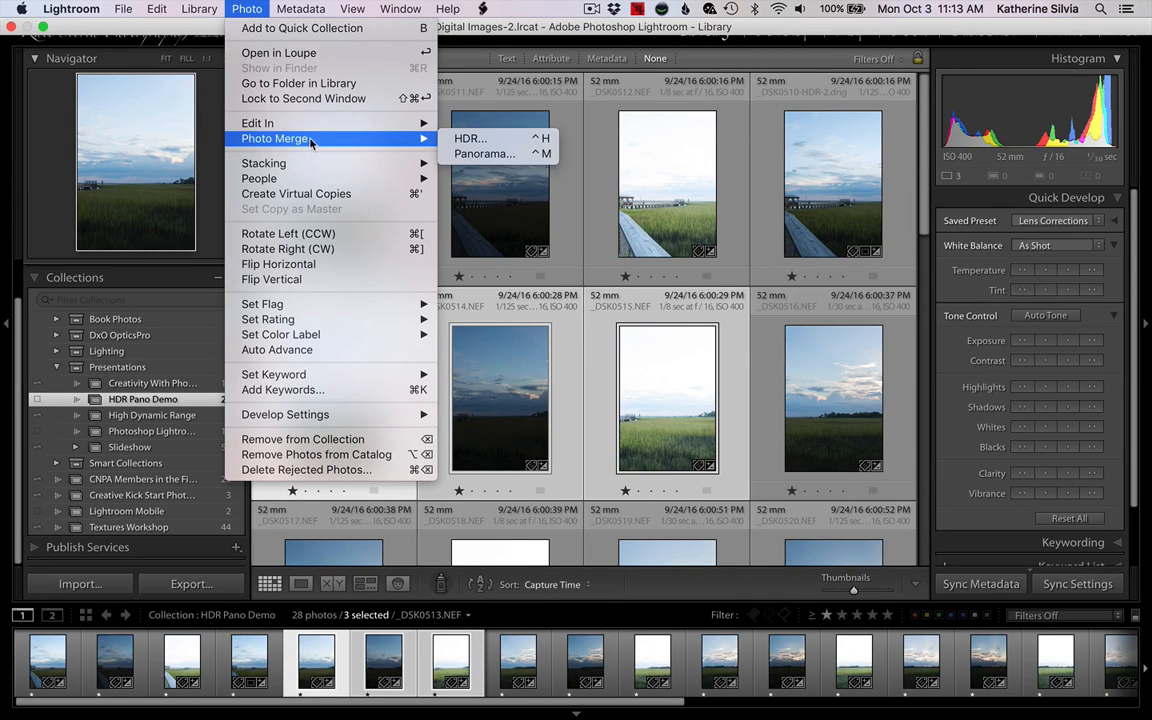
pyautogui.click(486, 139)
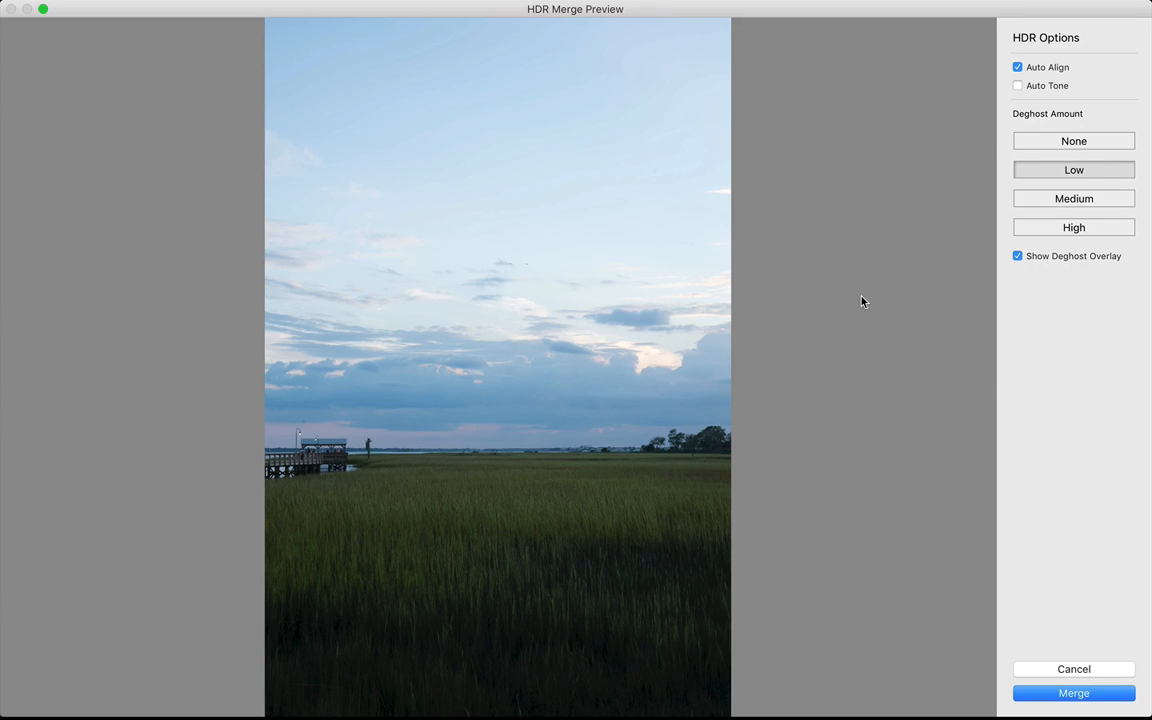
pyautogui.click(1074, 693)
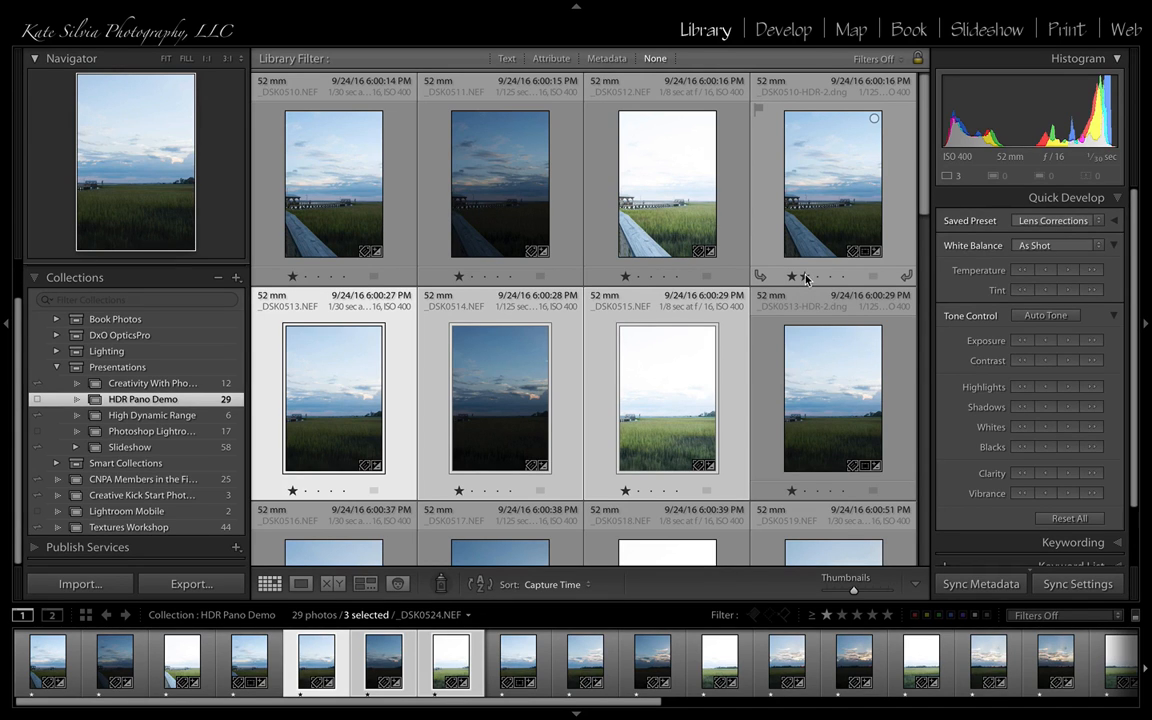
# - Rate both merged HDR files, _DSK0510-HDR-2.dng and _DSK0513-HDR-2.dng, with two stars
pyautogui.click(803, 278)
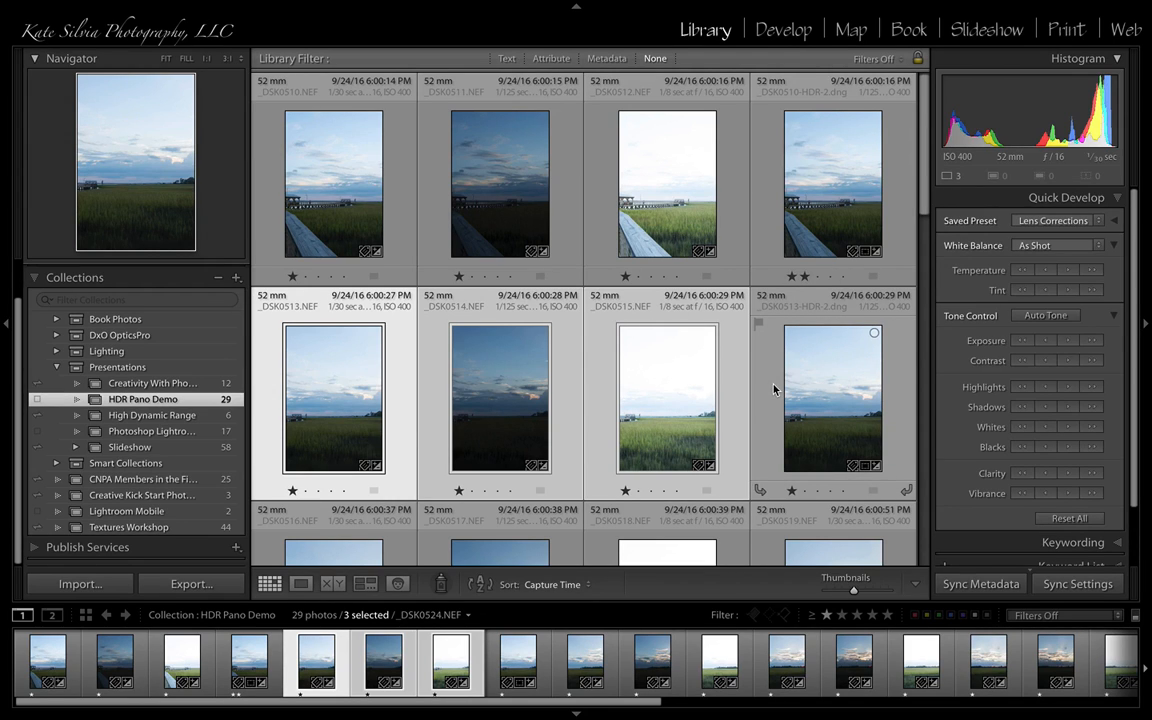
pyautogui.click(805, 491)
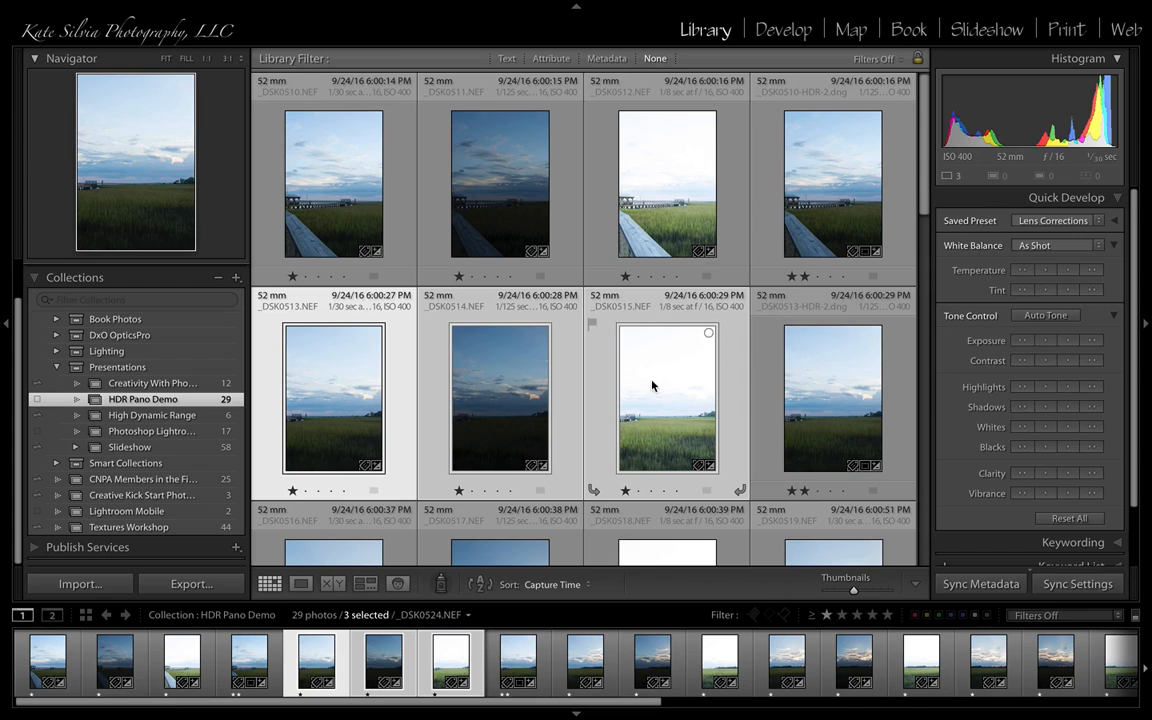
# - Select only _DSK0516.NEF, _DSK0517.NEF and _DSK0518.NEF and merge them into an HDR image with Auto Align and Low deghosting
pyautogui.scroll(-1, 651, 385)
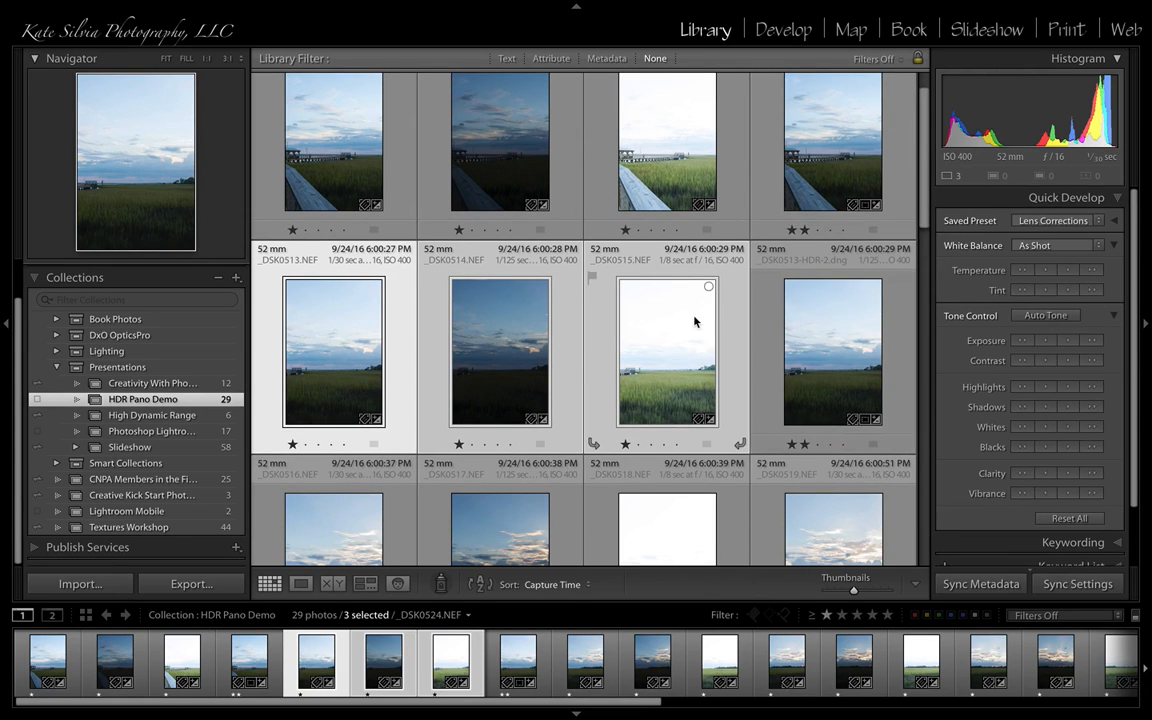
pyautogui.scroll(-2, 695, 320)
pyautogui.scroll(-1, 695, 321)
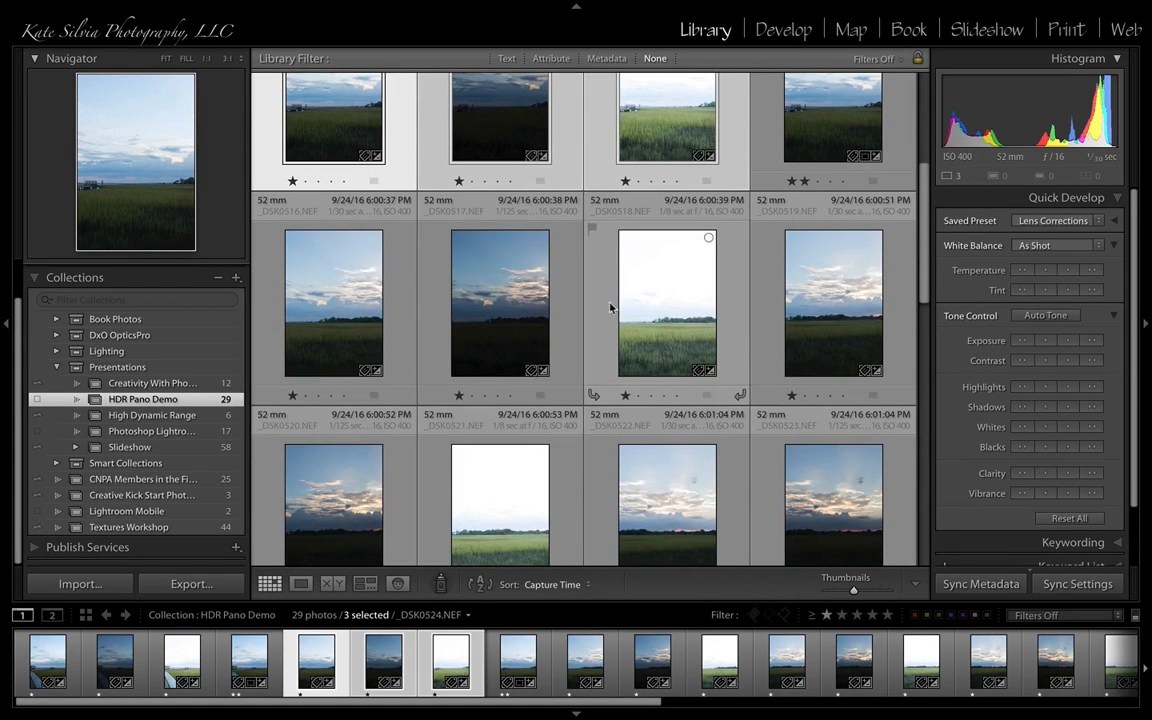
pyautogui.click(405, 340)
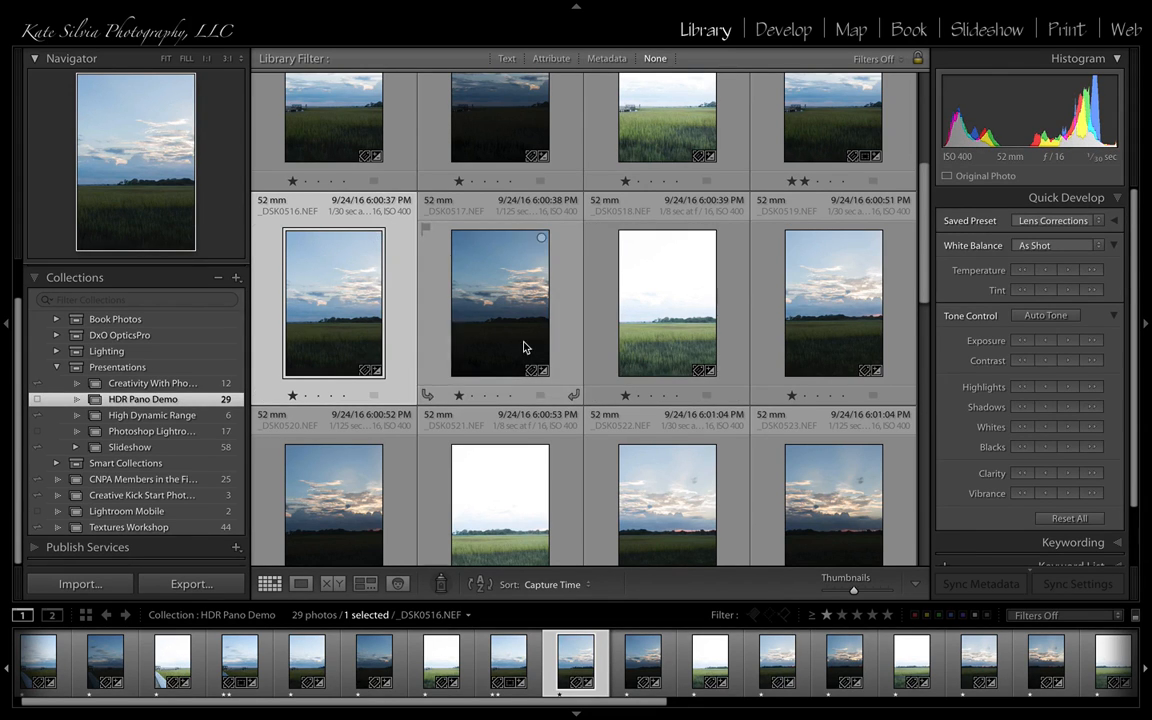
pyautogui.keyDown('ctrl'); pyautogui.click(567, 347); pyautogui.keyUp('ctrl')
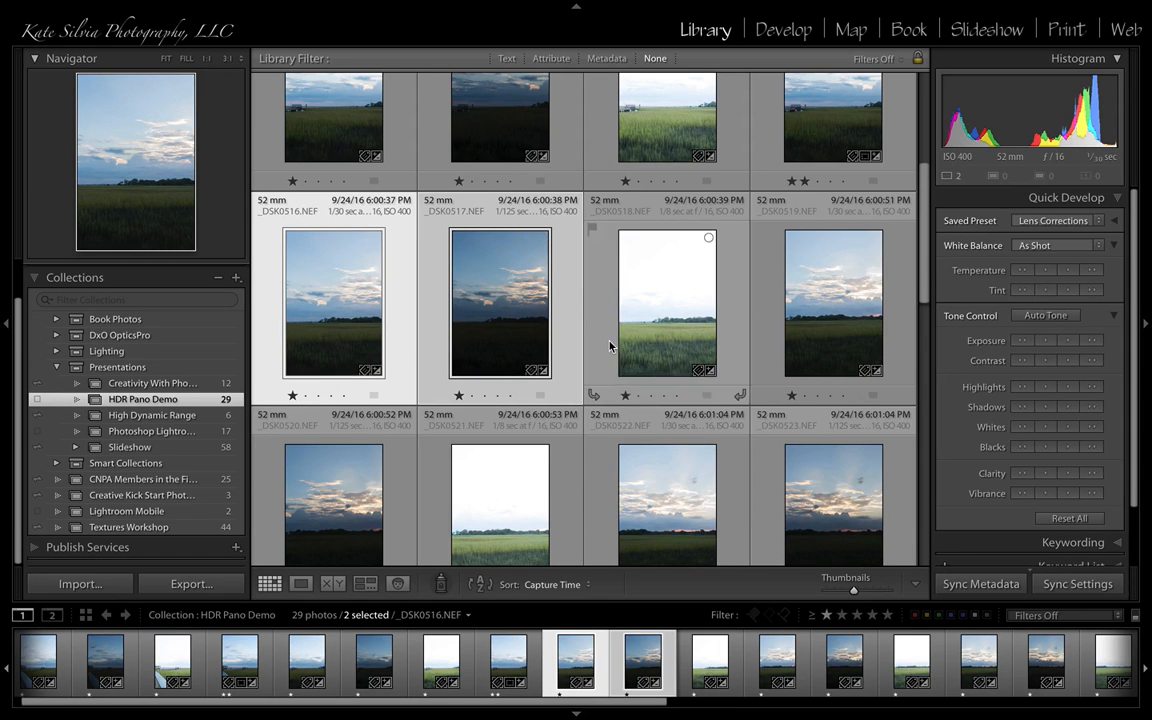
pyautogui.keyDown('ctrl'); pyautogui.click(610, 347); pyautogui.keyUp('ctrl')
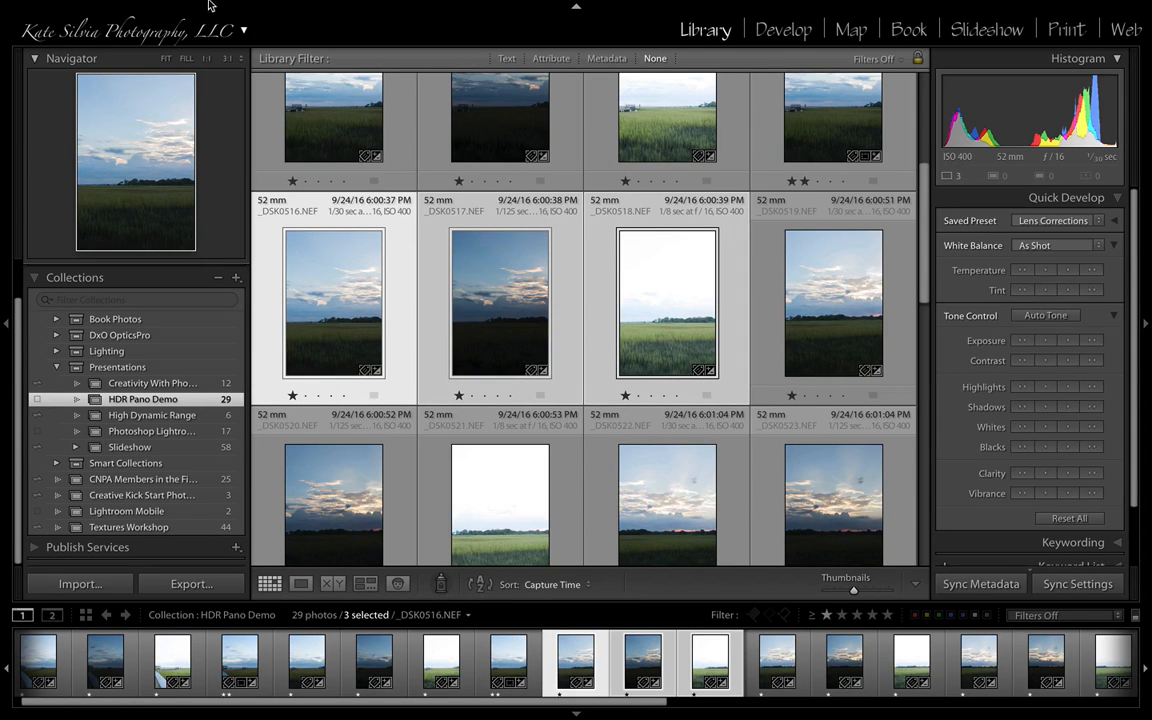
pyautogui.moveTo(189, 5)
pyautogui.click(246, 8)
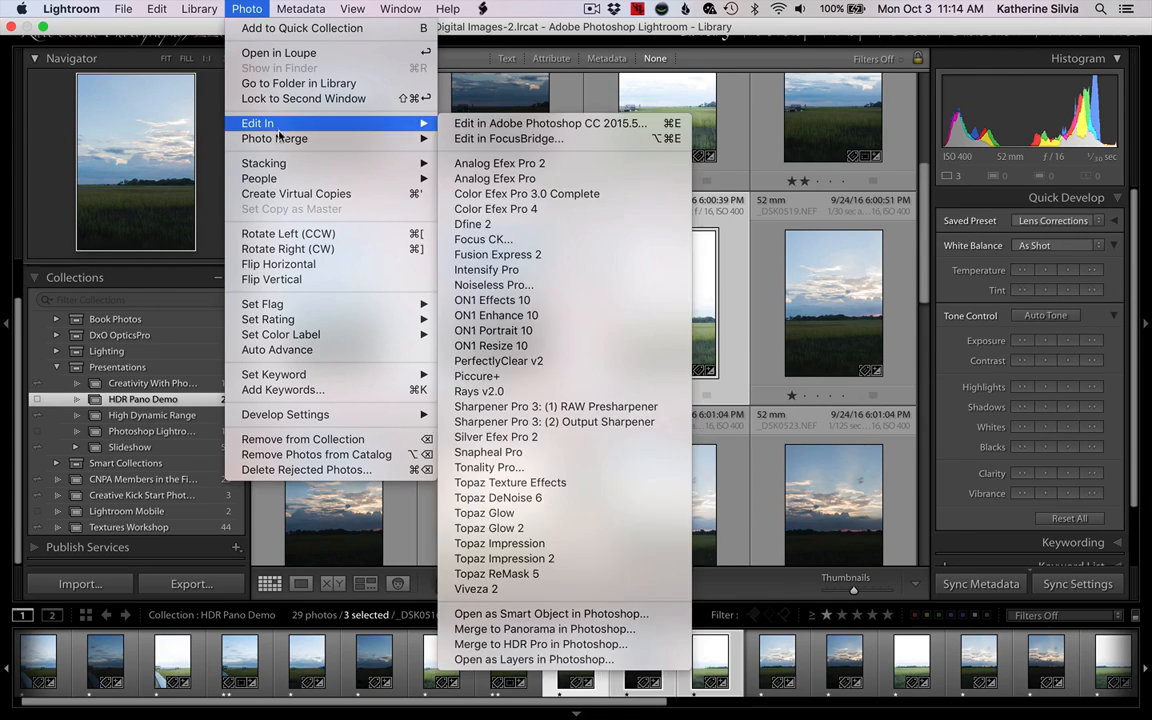
pyautogui.moveTo(290, 138)
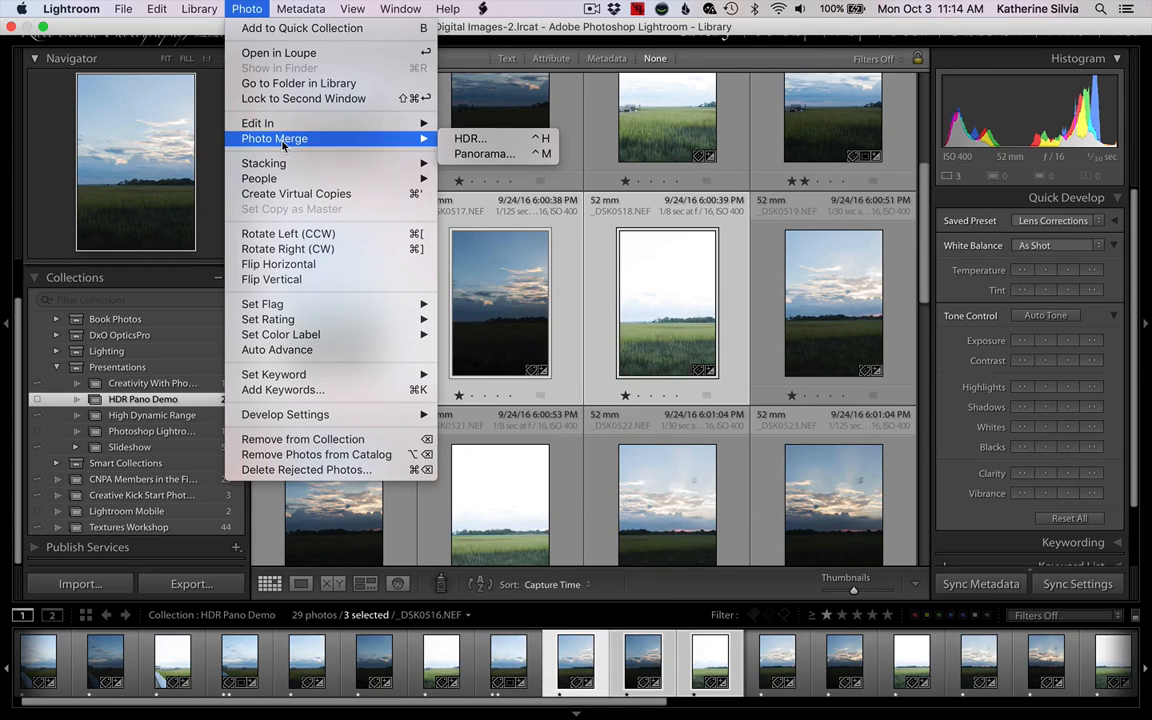
pyautogui.click(468, 139)
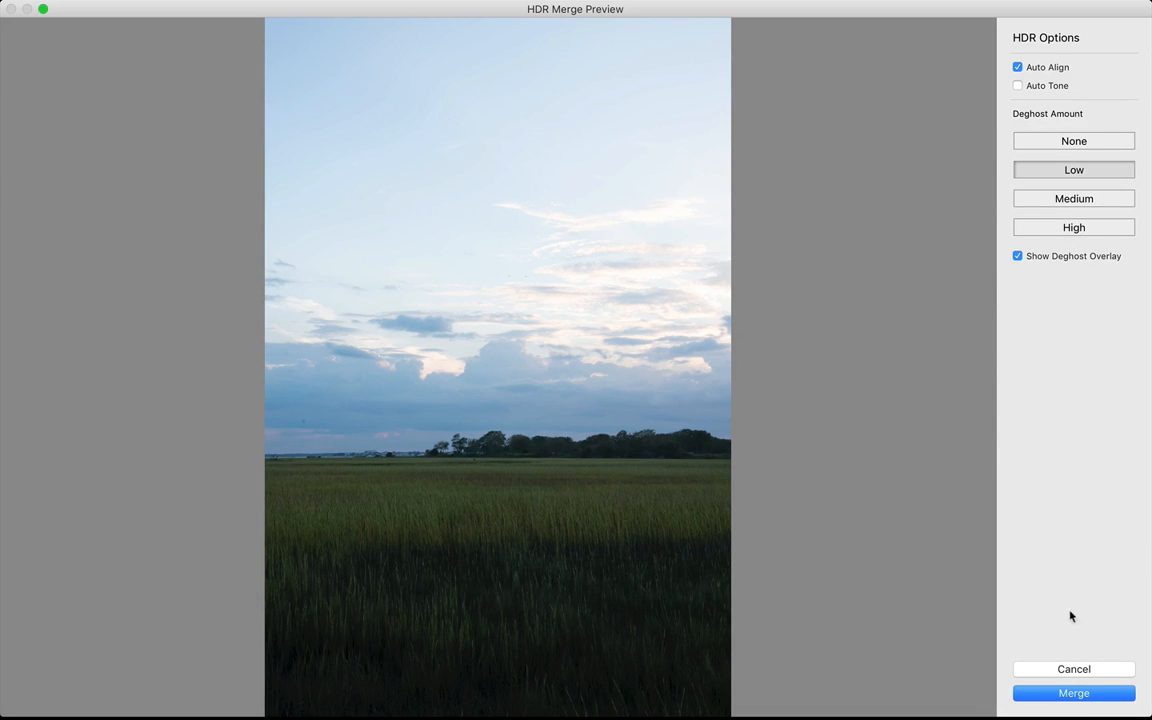
pyautogui.click(1076, 693)
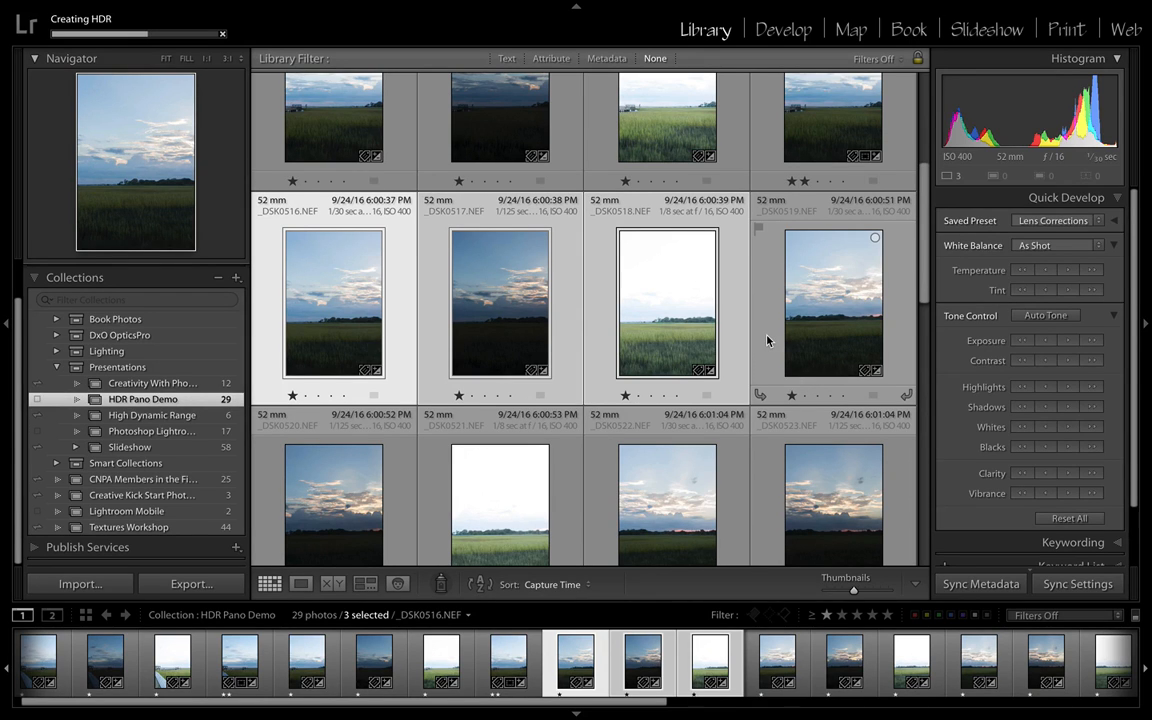
# - Rate the merged file _DSK0516-HDR-2.dng with two stars and select only that file
pyautogui.scroll(-5, 767, 341)
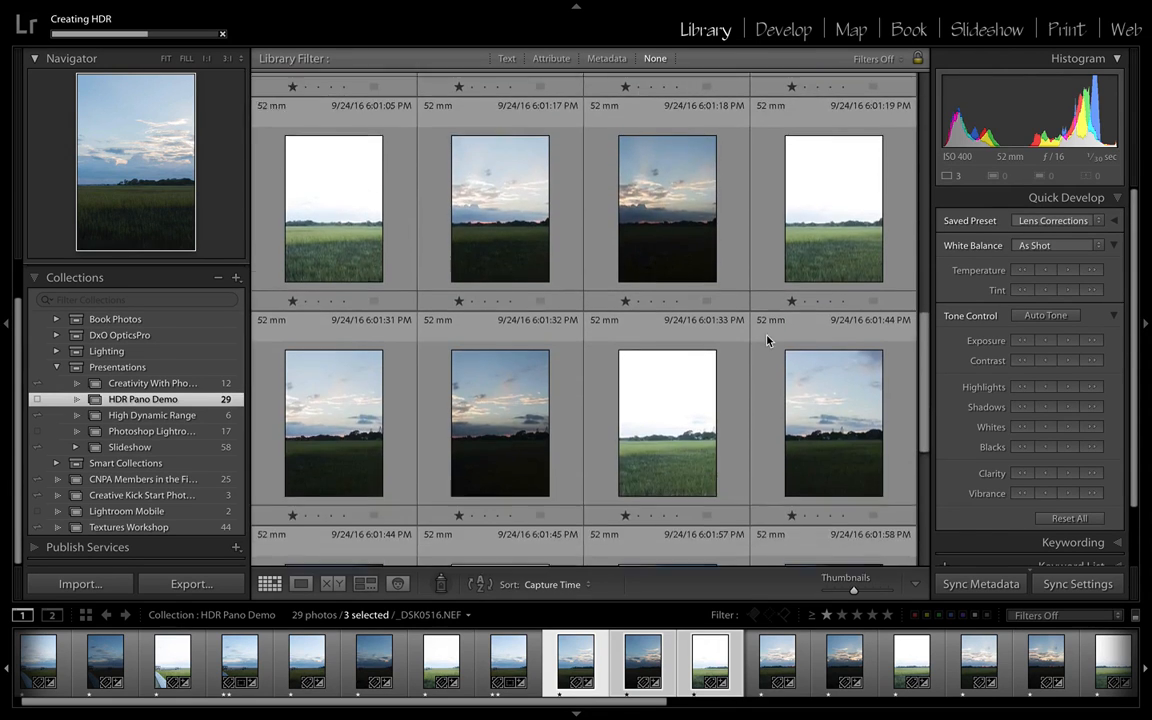
pyautogui.scroll(5, 767, 341)
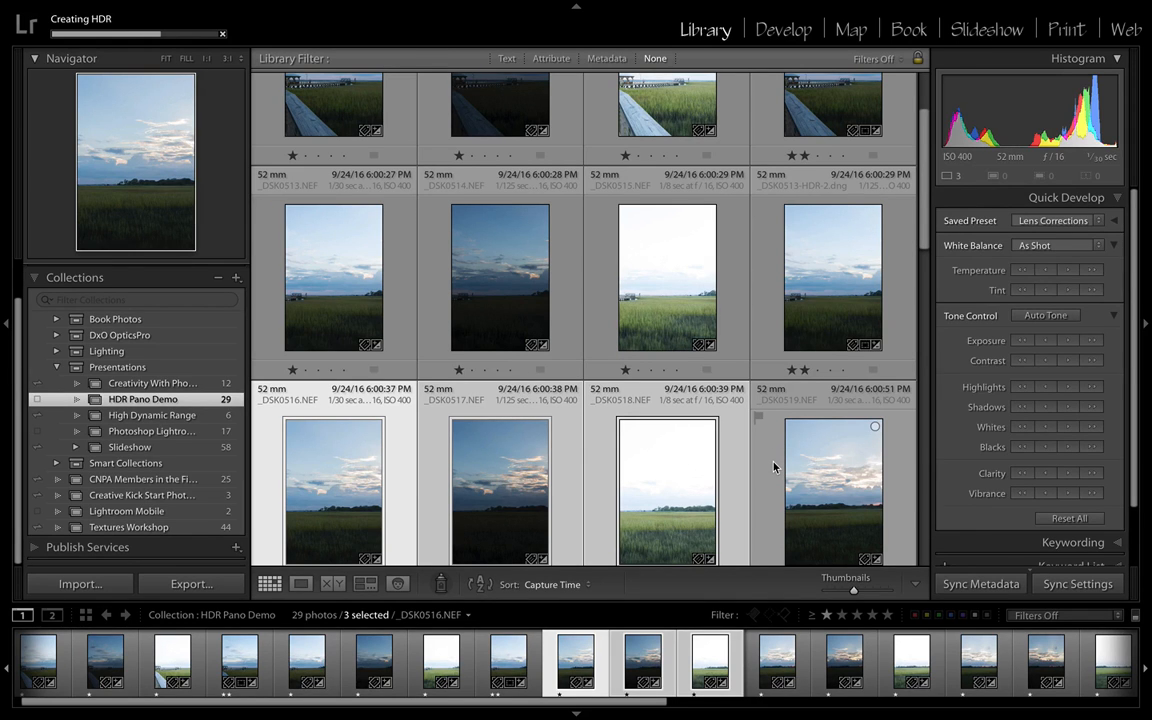
pyautogui.scroll(-1, 773, 466)
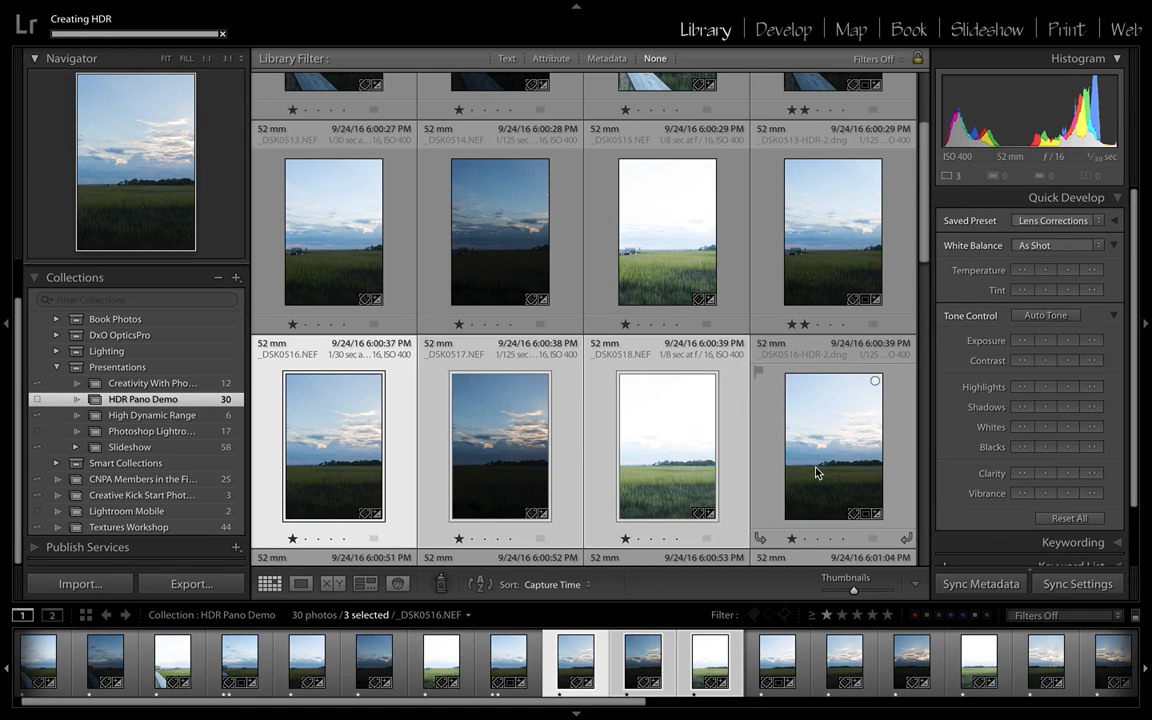
pyautogui.click(805, 540)
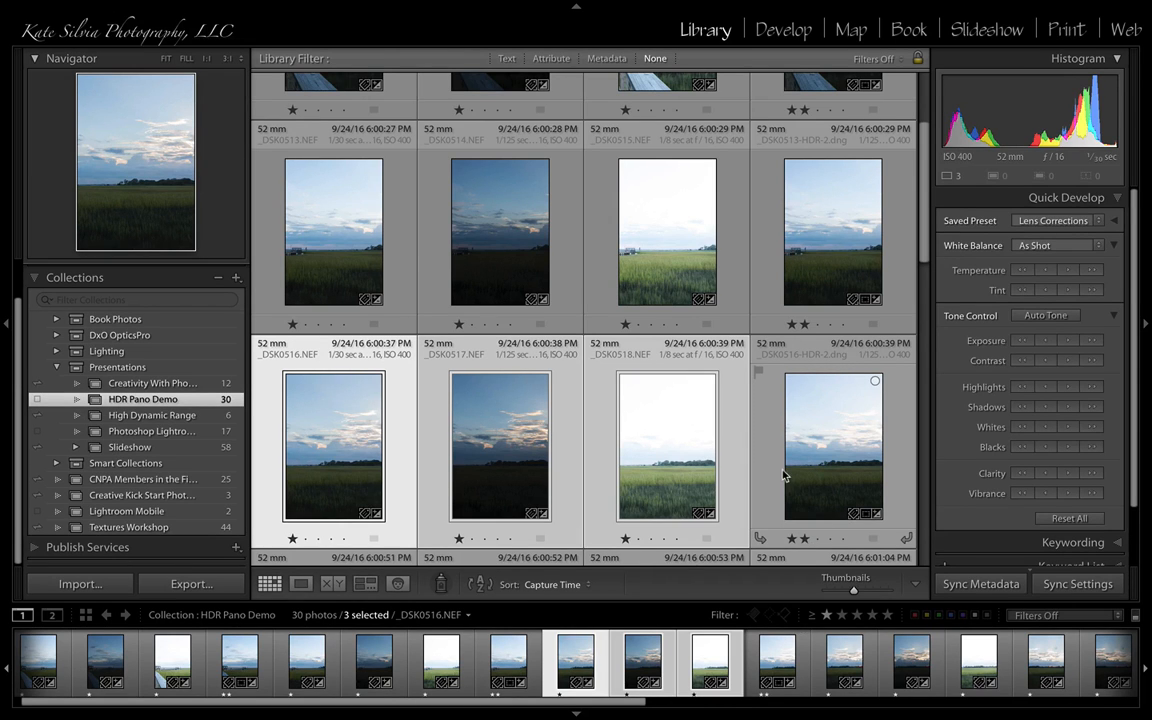
pyautogui.click(818, 450)
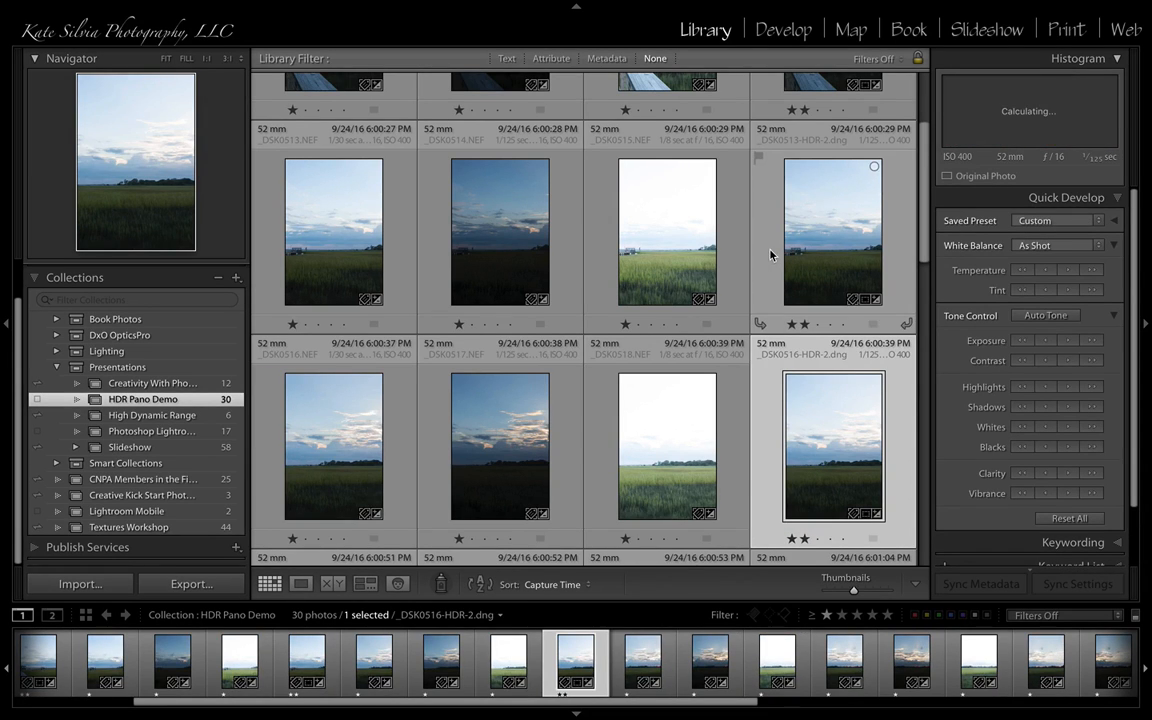
# - Filter the collection to photos rated two stars or higher and select all of the filtered HDR files
pyautogui.scroll(2, 770, 255)
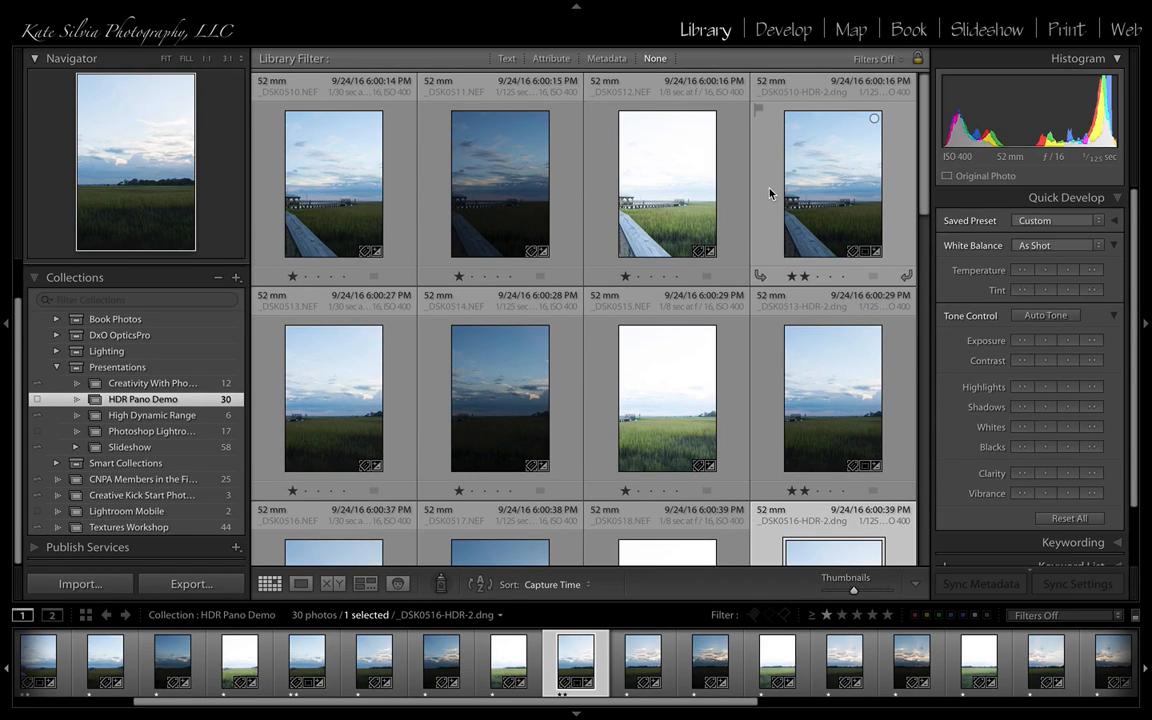
pyautogui.click(843, 615)
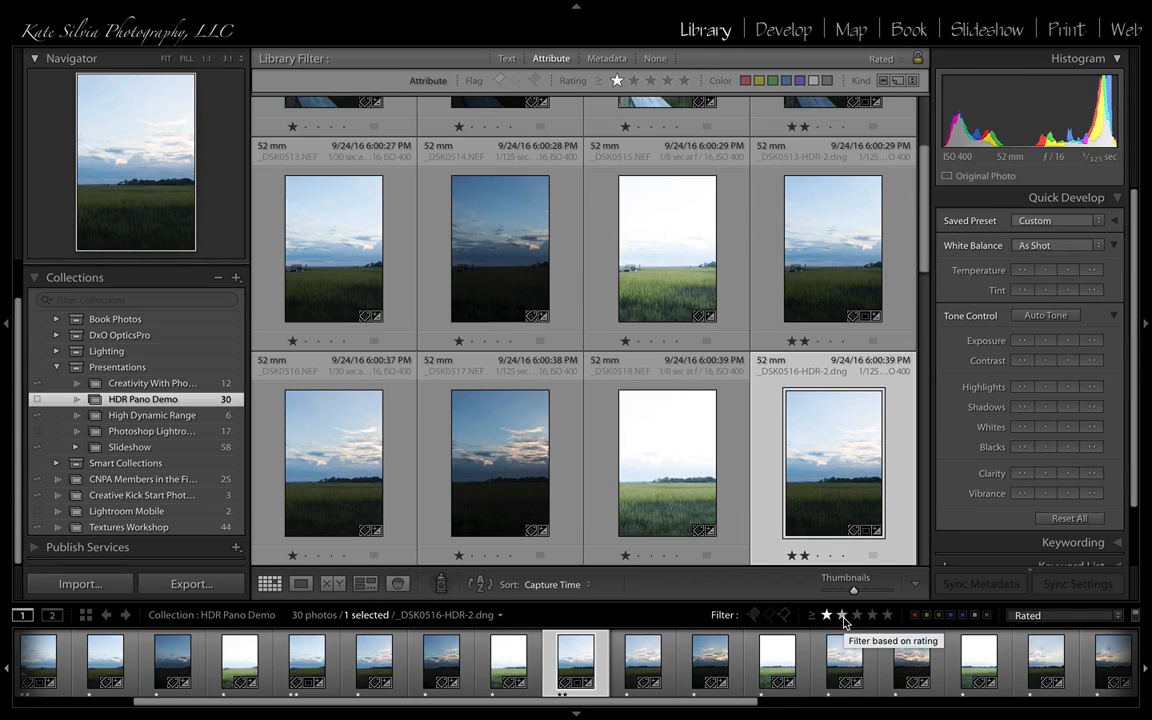
pyautogui.click(843, 615)
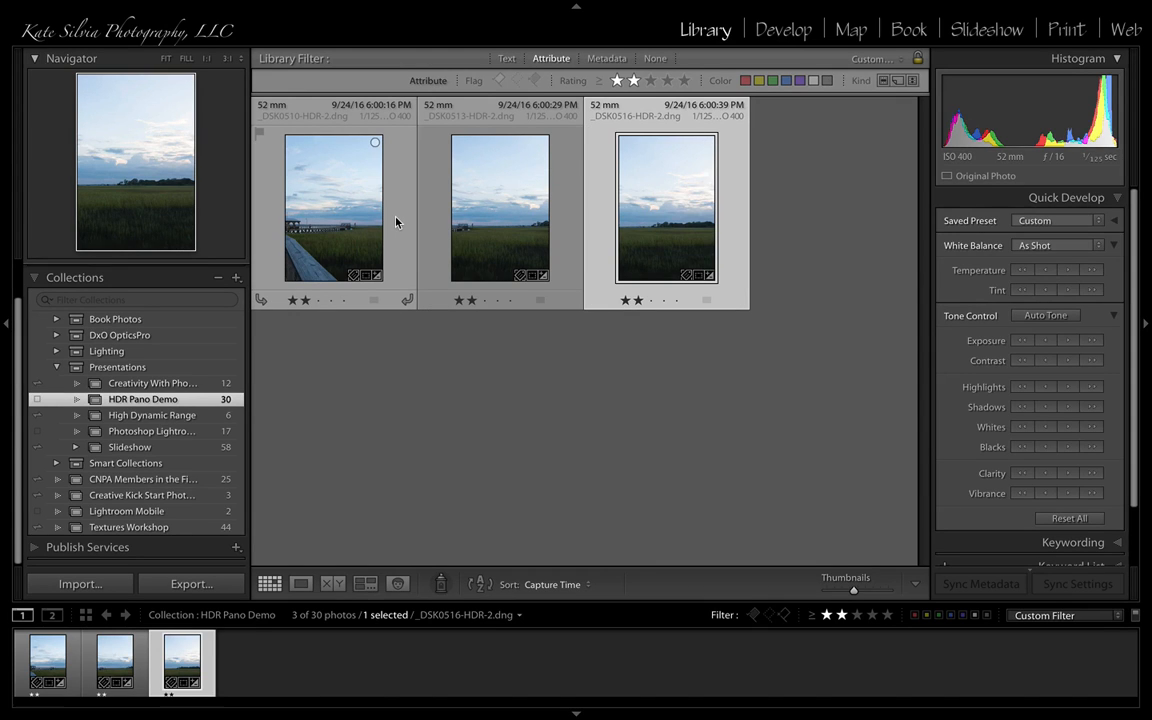
pyautogui.hotkey('ctrl', 'a')
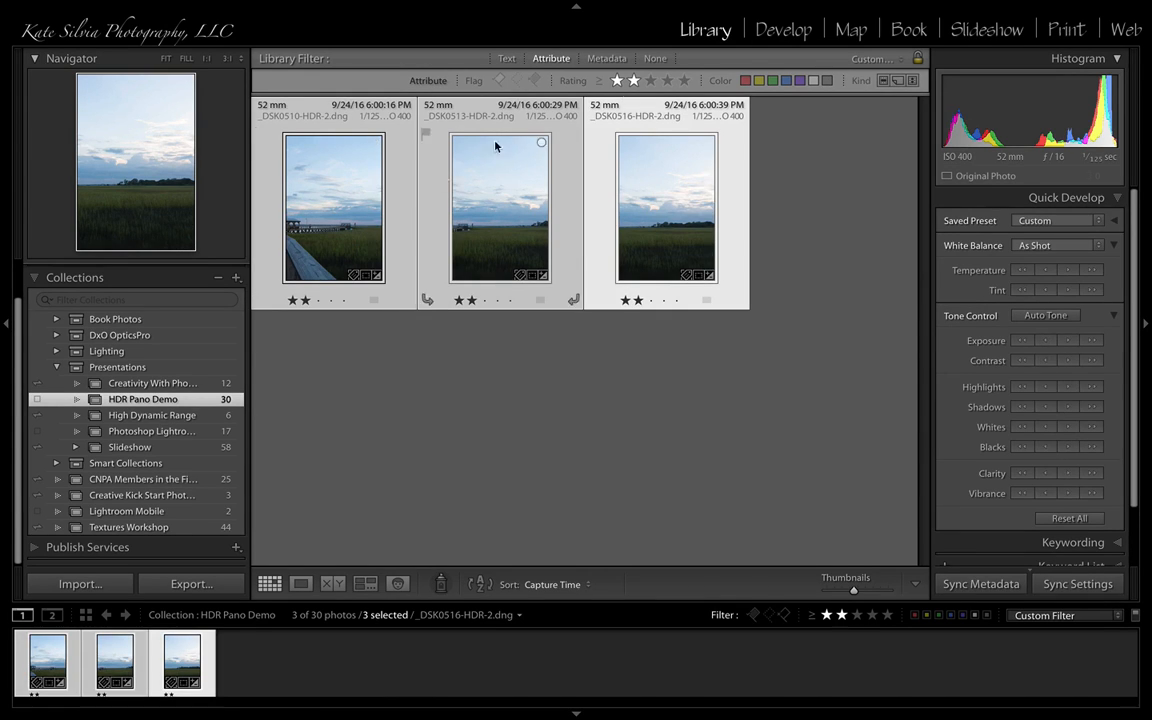
# - Develop _DSK0516-HDR-2.dng with Highlights -34, Whites -29, Shadows +36, Vibrance +41 and Clarity +19
pyautogui.click(778, 32)
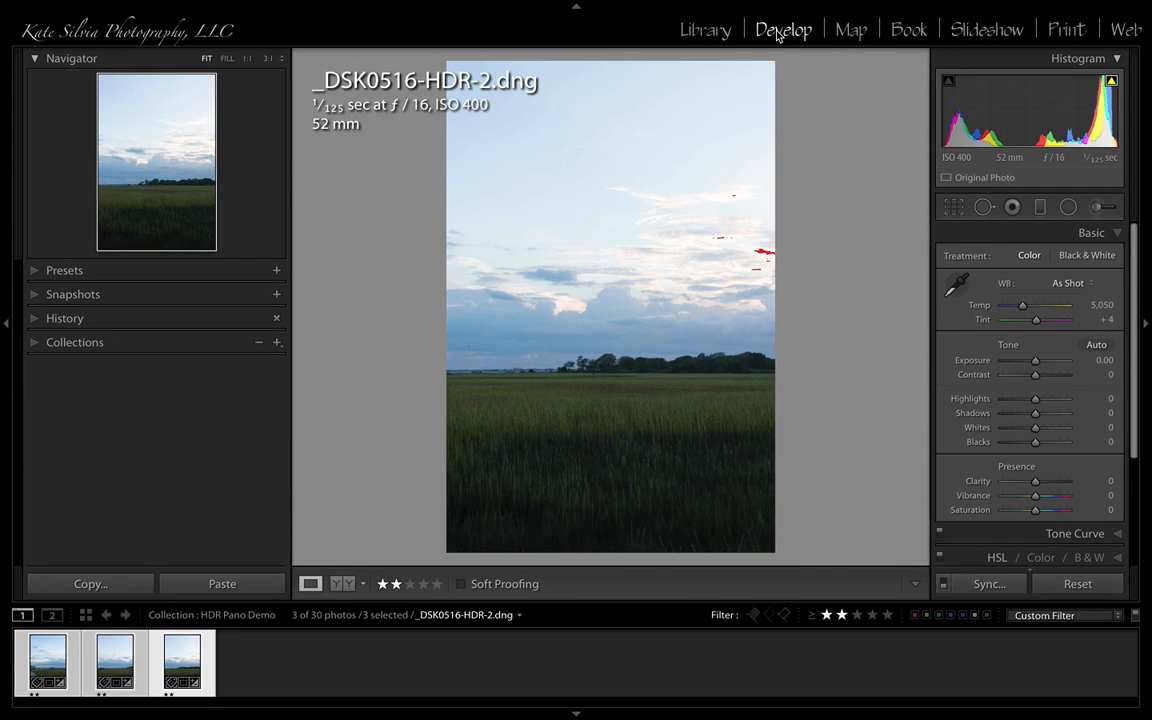
pyautogui.click(1025, 399)
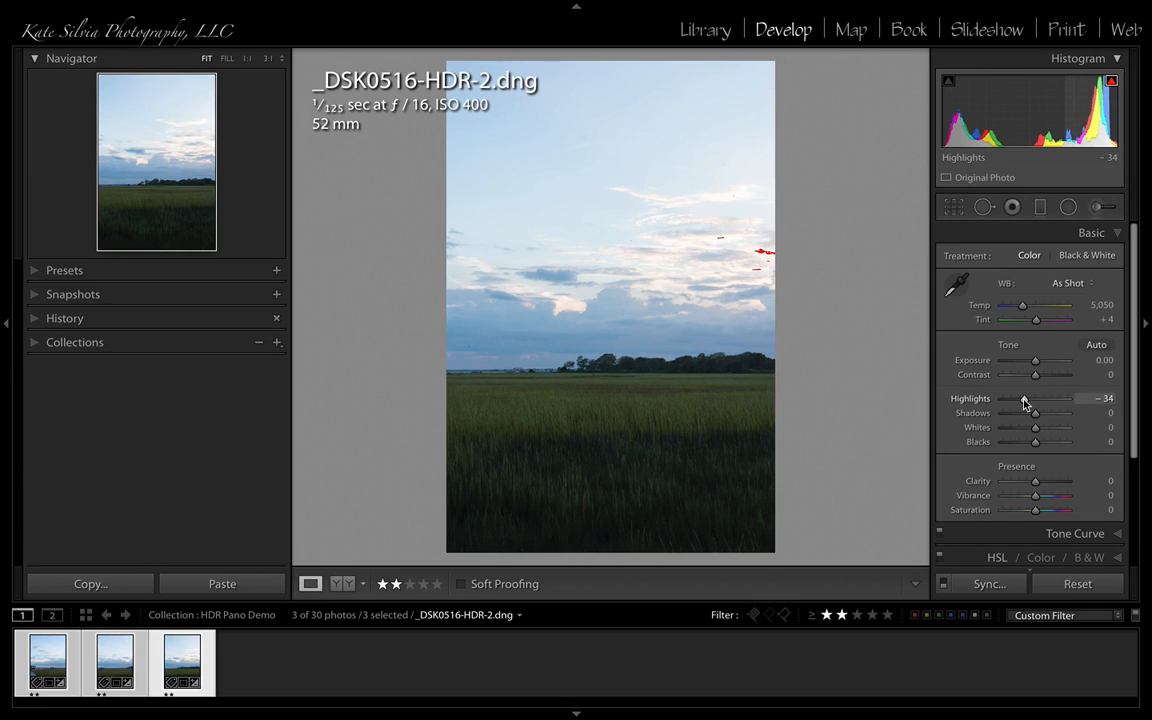
pyautogui.click(1026, 429)
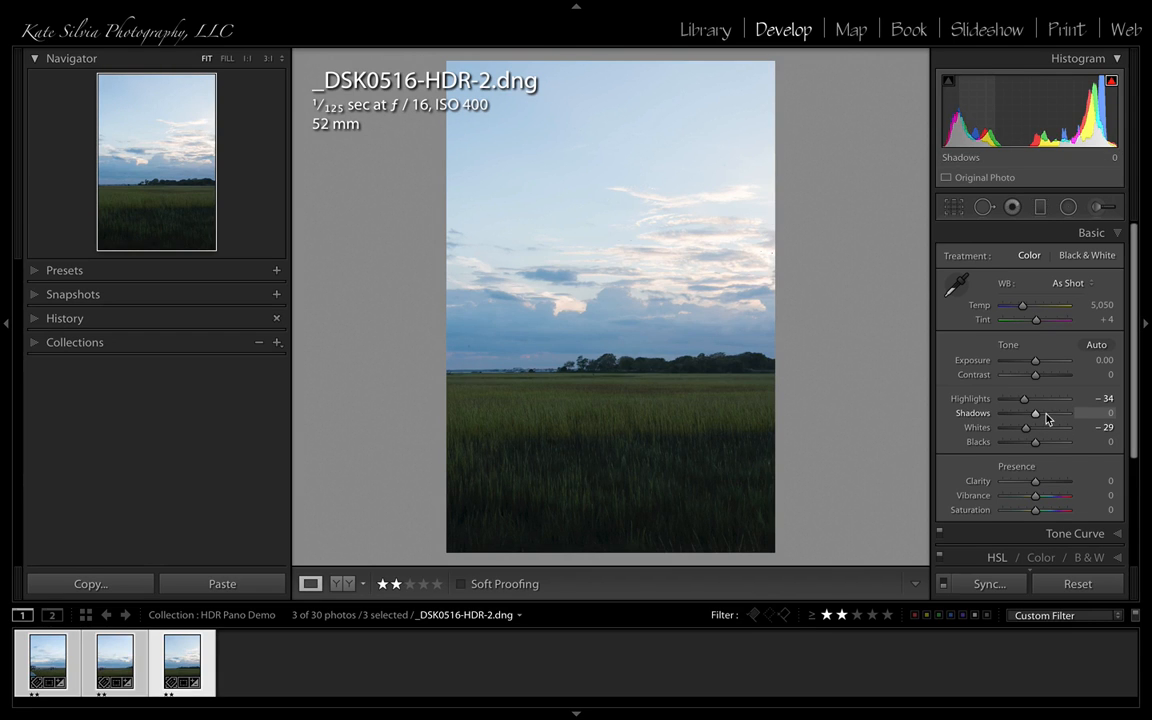
pyautogui.click(1047, 413)
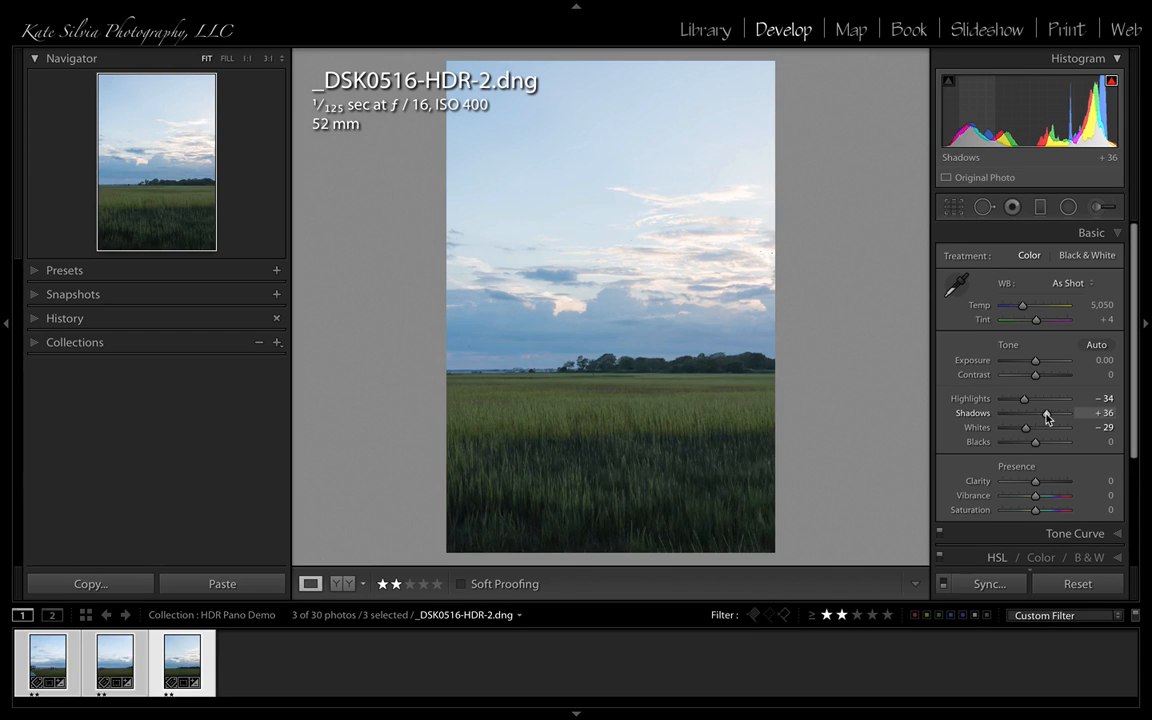
pyautogui.click(1048, 497)
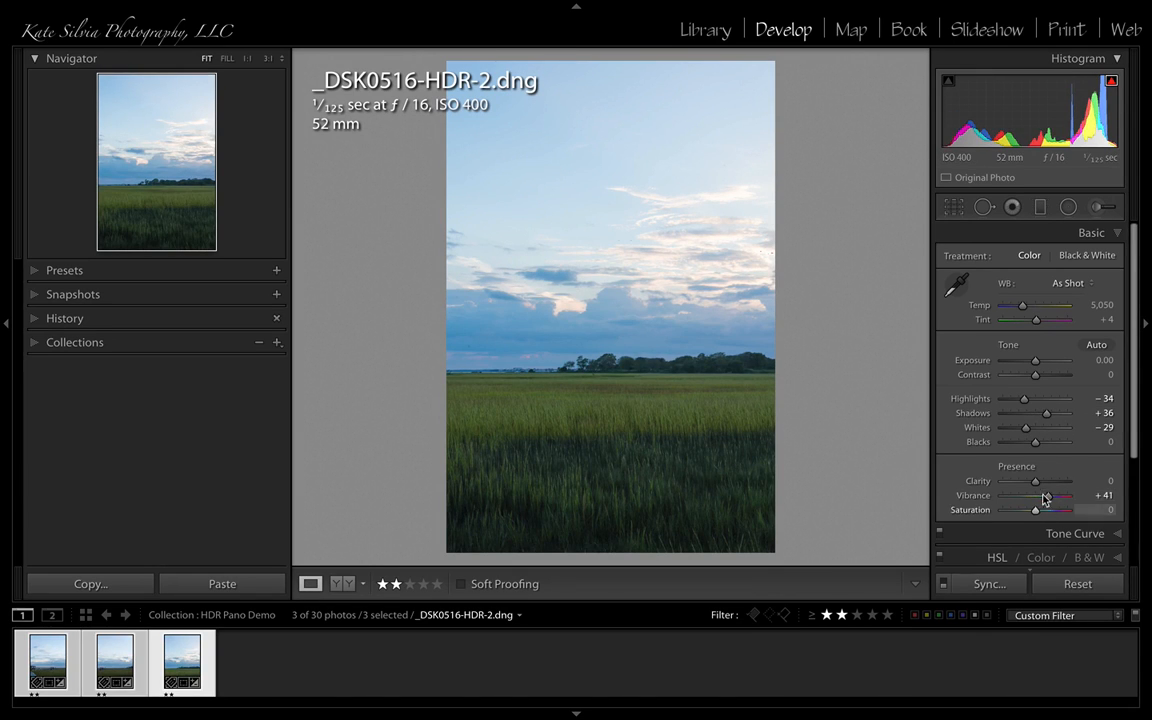
pyautogui.click(1040, 483)
# - Synchronize the develop settings of _DSK0516-HDR-2.dng to the other two selected HDR files and return to the Library grid
pyautogui.scroll(-4, 1041, 485)
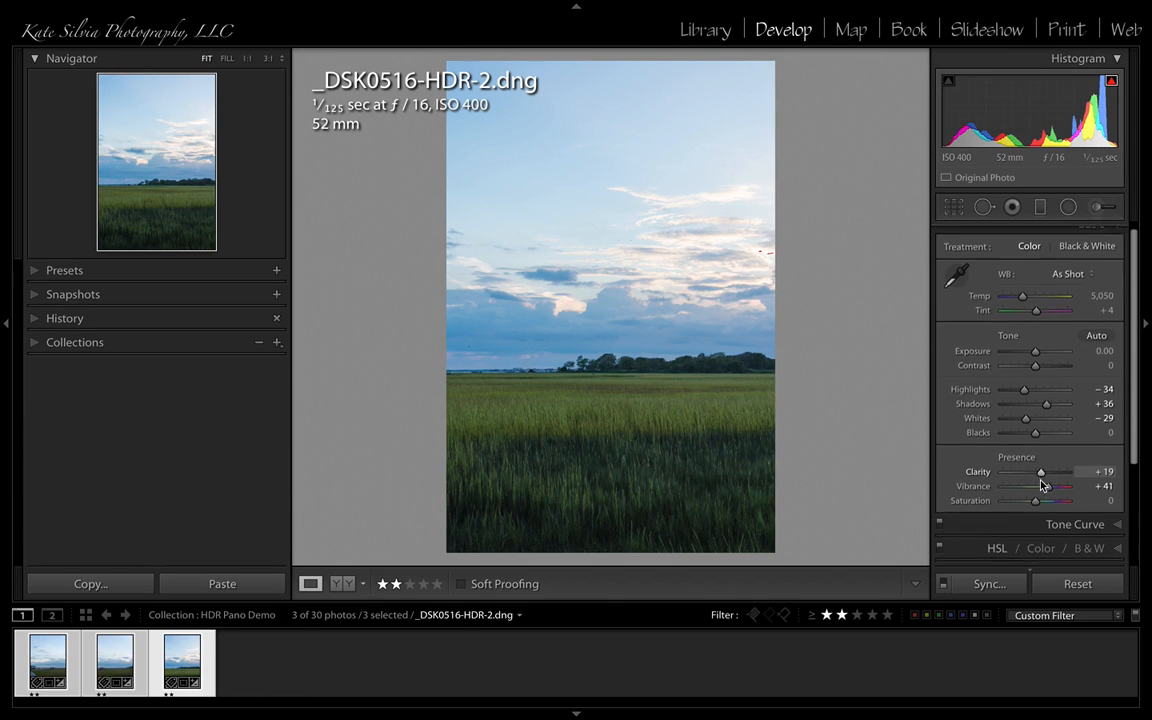
pyautogui.scroll(-1, 1041, 485)
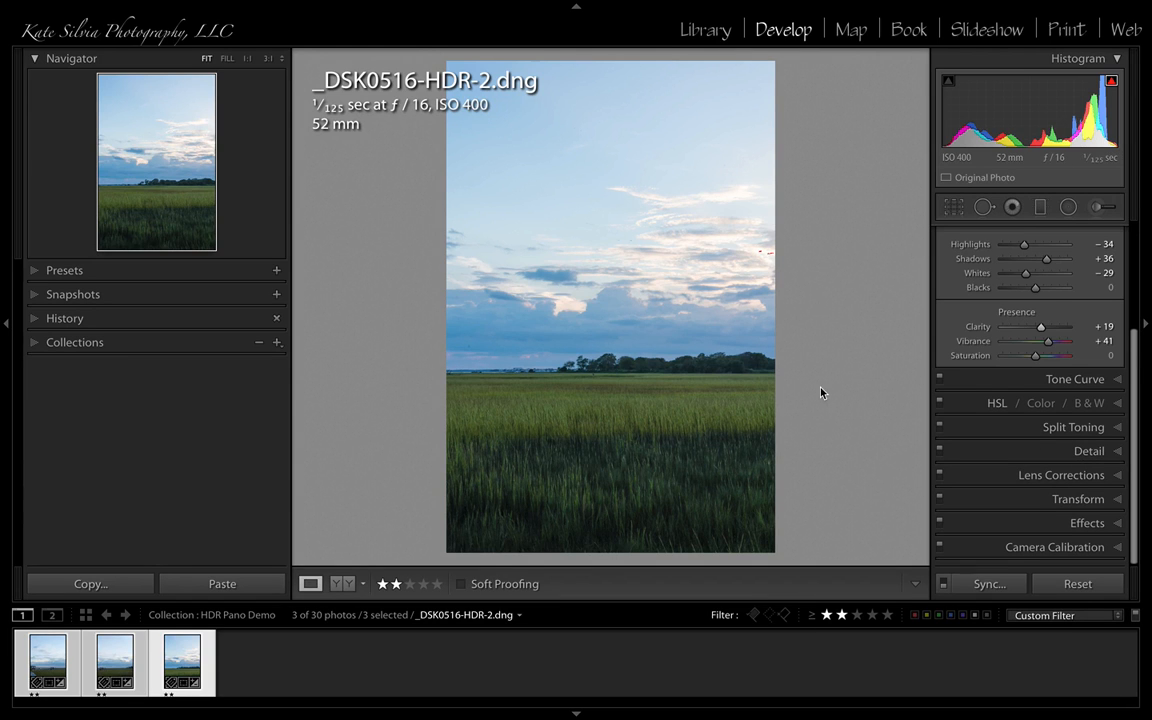
pyautogui.click(987, 585)
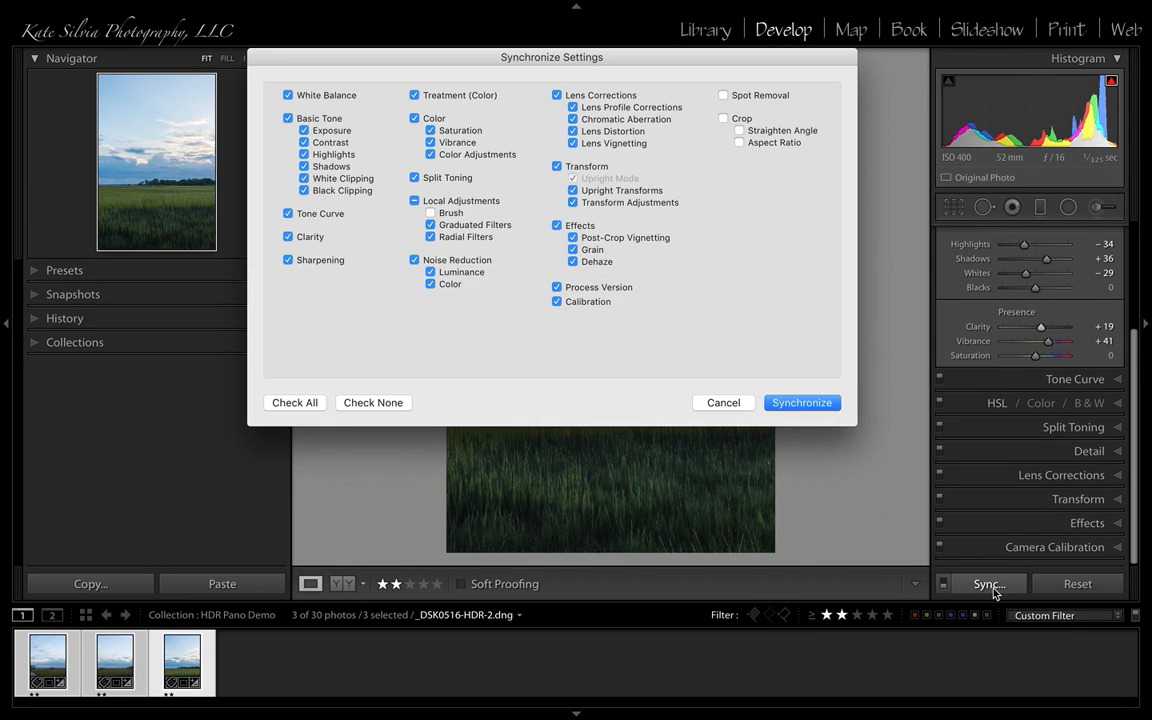
pyautogui.click(801, 403)
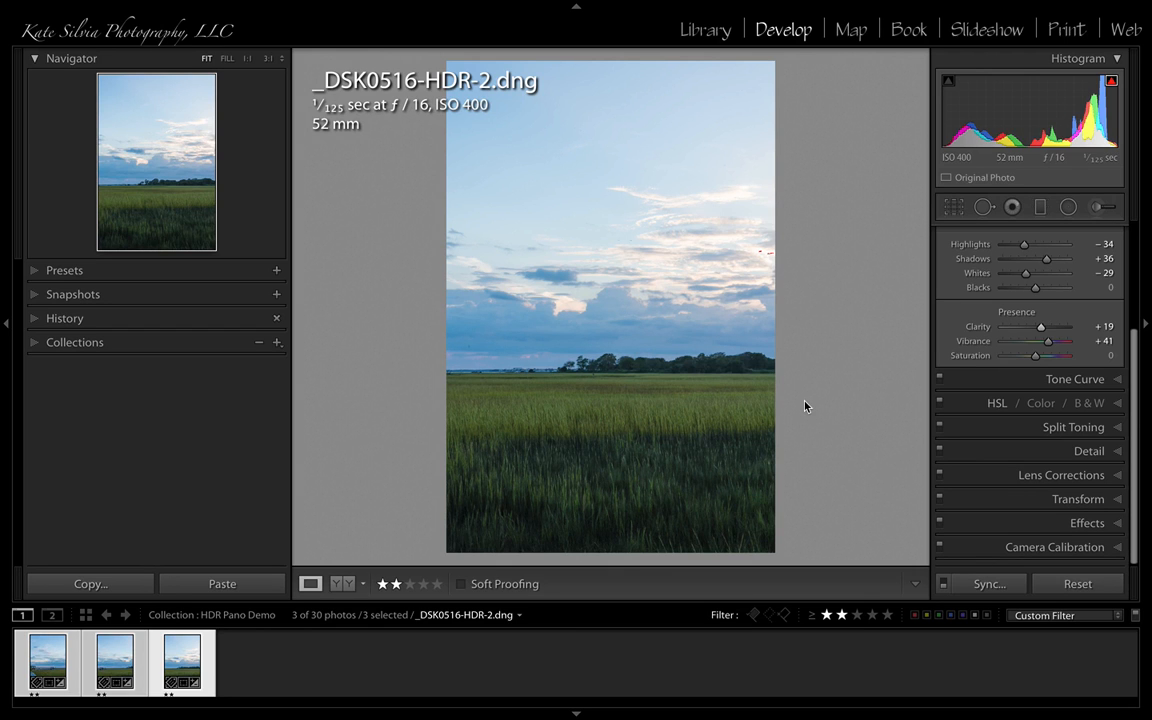
pyautogui.press('g')
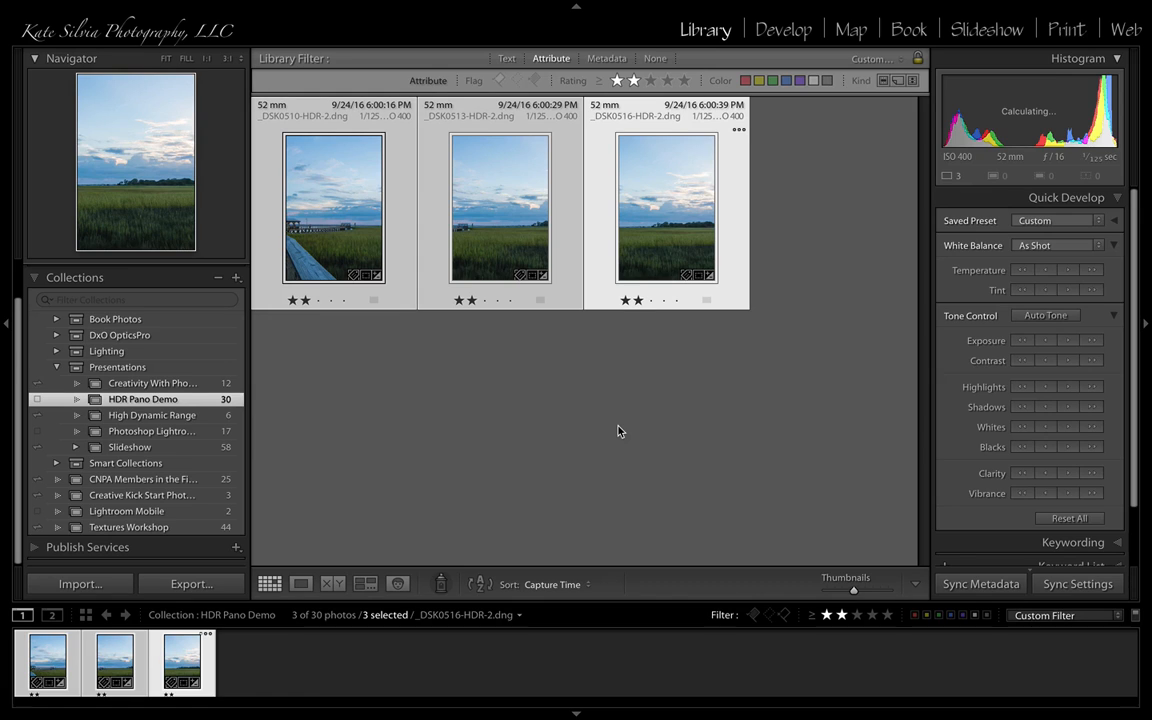
# - Check each of the three selected two-star HDR files and start a Panorama photo merge from them
pyautogui.click(335, 195)
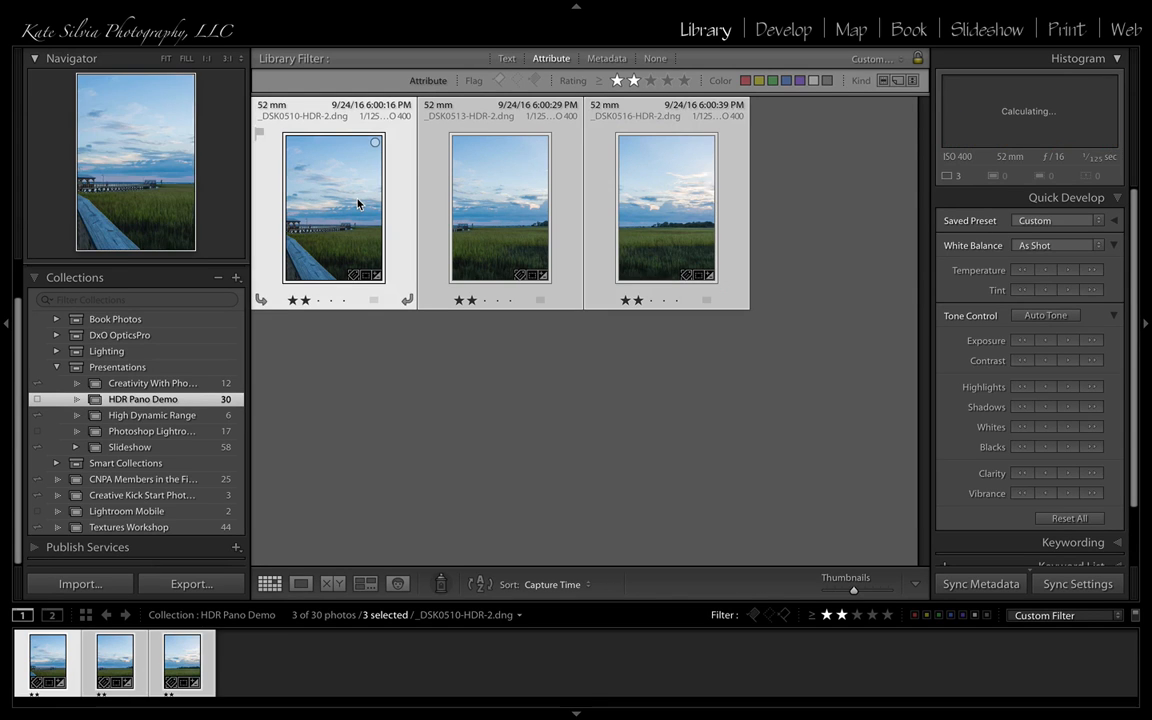
pyautogui.click(485, 210)
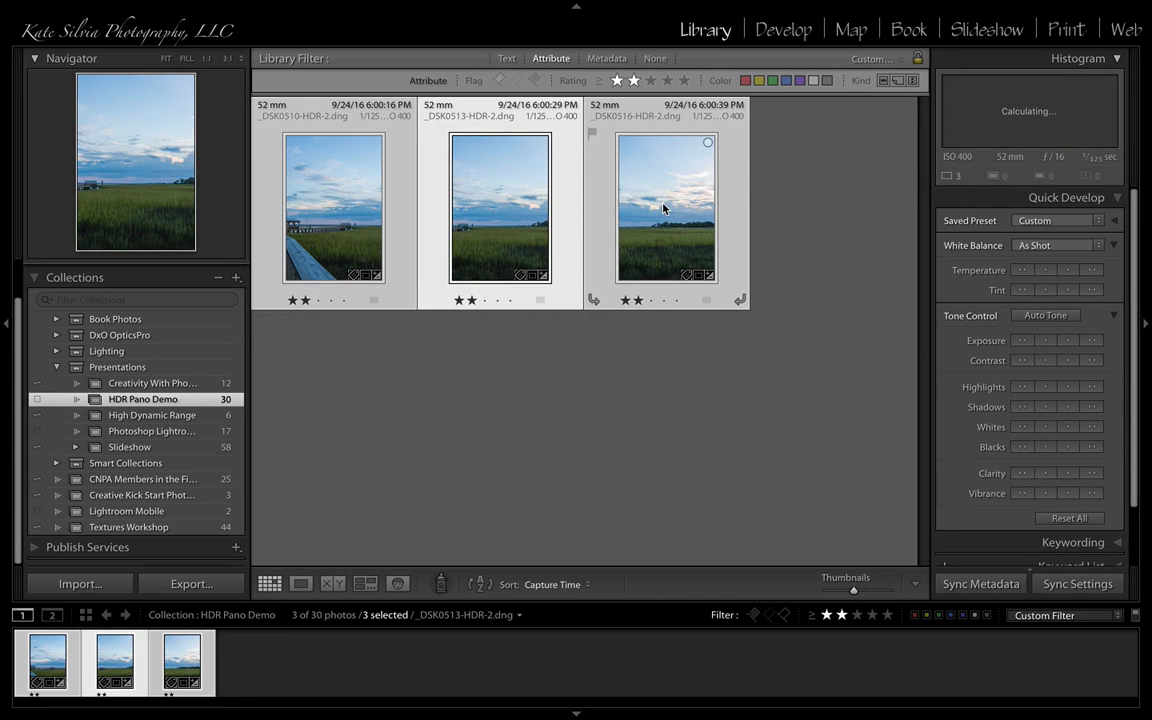
pyautogui.click(663, 208)
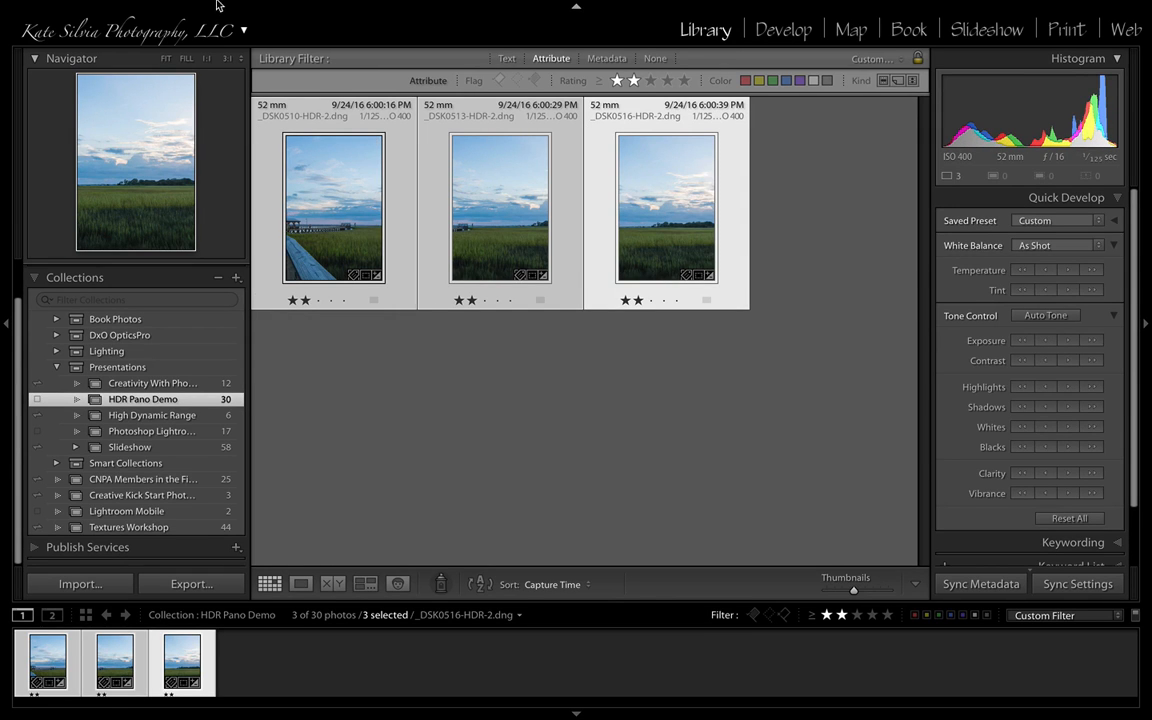
pyautogui.moveTo(198, 5)
pyautogui.click(248, 10)
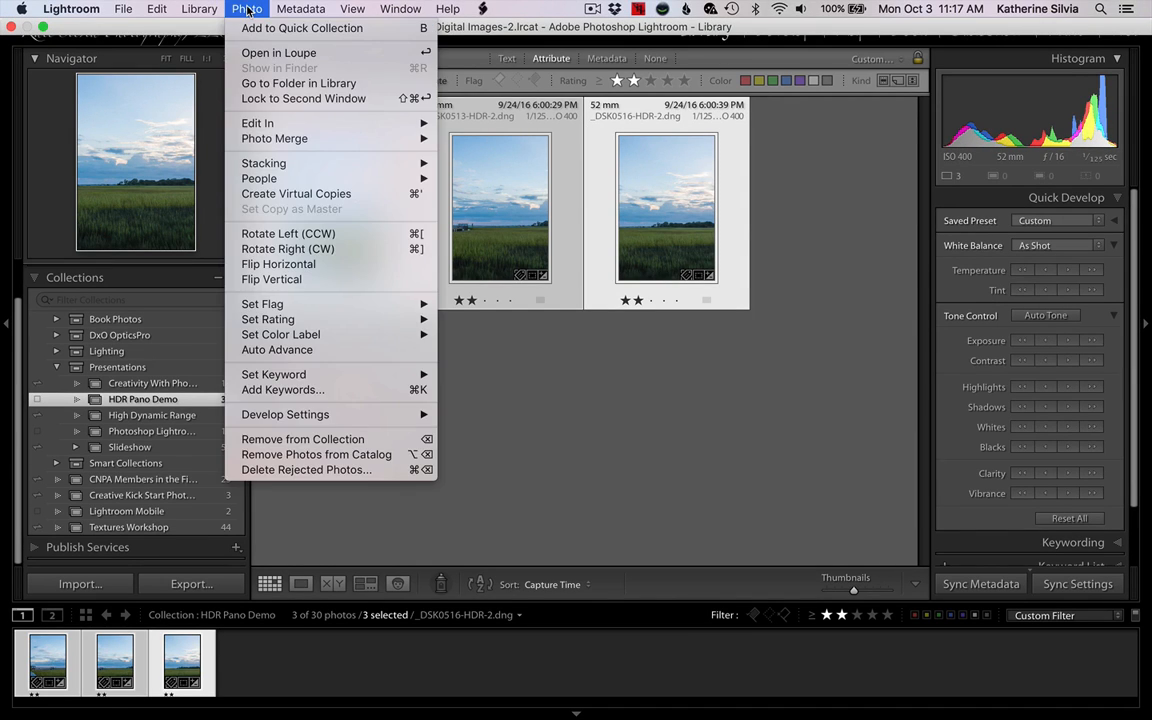
pyautogui.moveTo(336, 147)
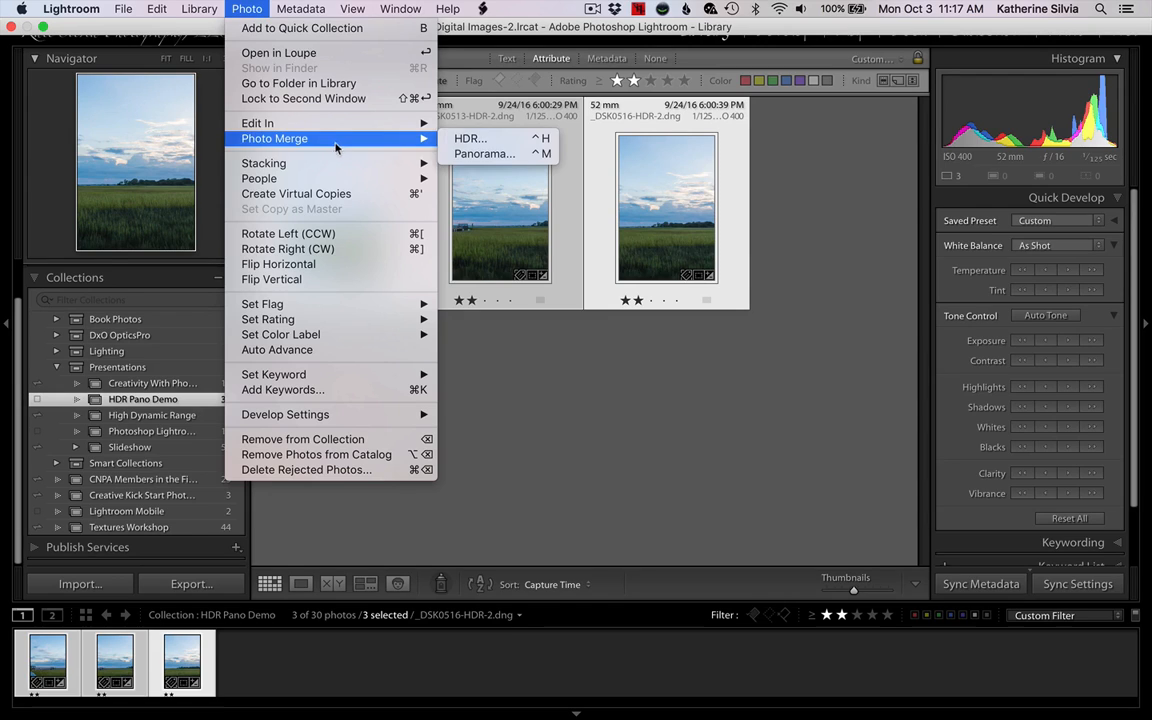
pyautogui.click(522, 159)
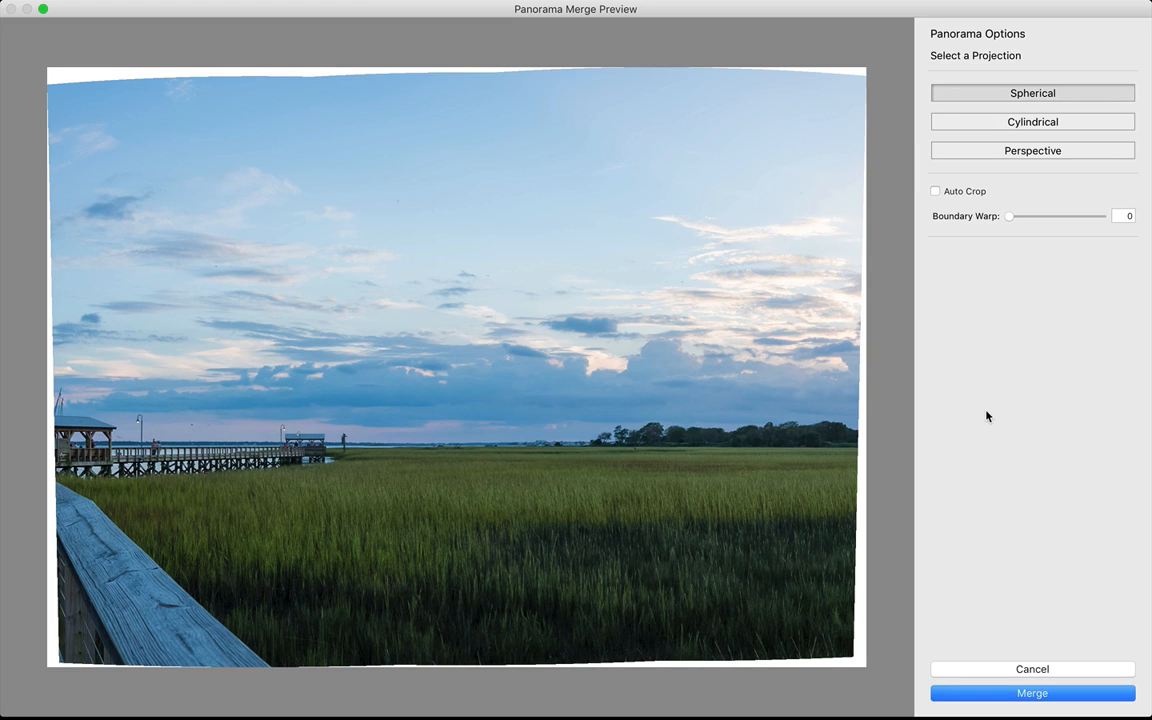
# - Compare the Cylindrical, Perspective and Spherical projections, and preview the Spherical panorama with Auto Crop on and off
pyautogui.click(1041, 123)
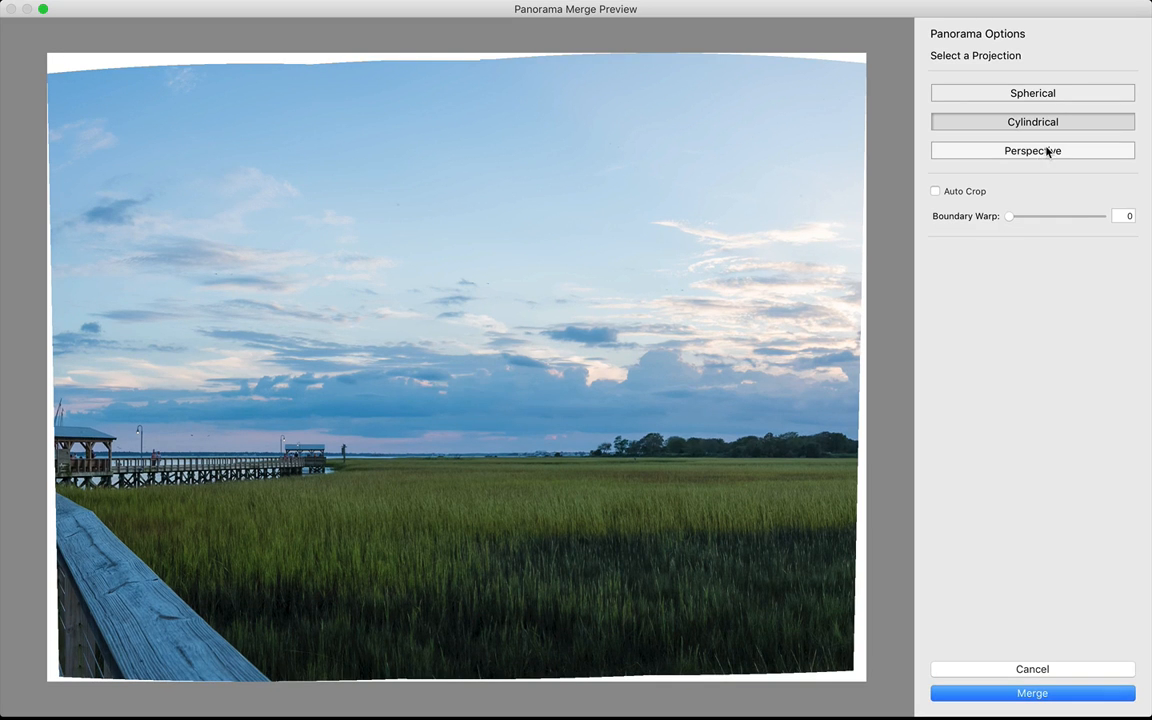
pyautogui.click(1048, 151)
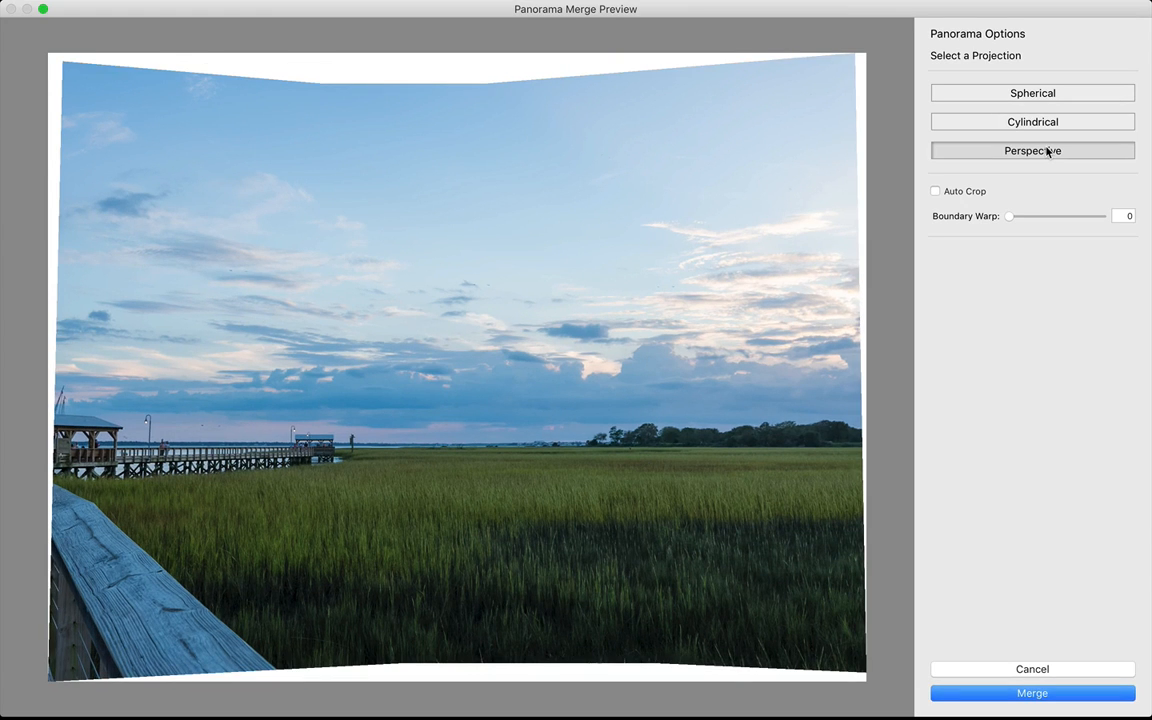
pyautogui.click(1046, 95)
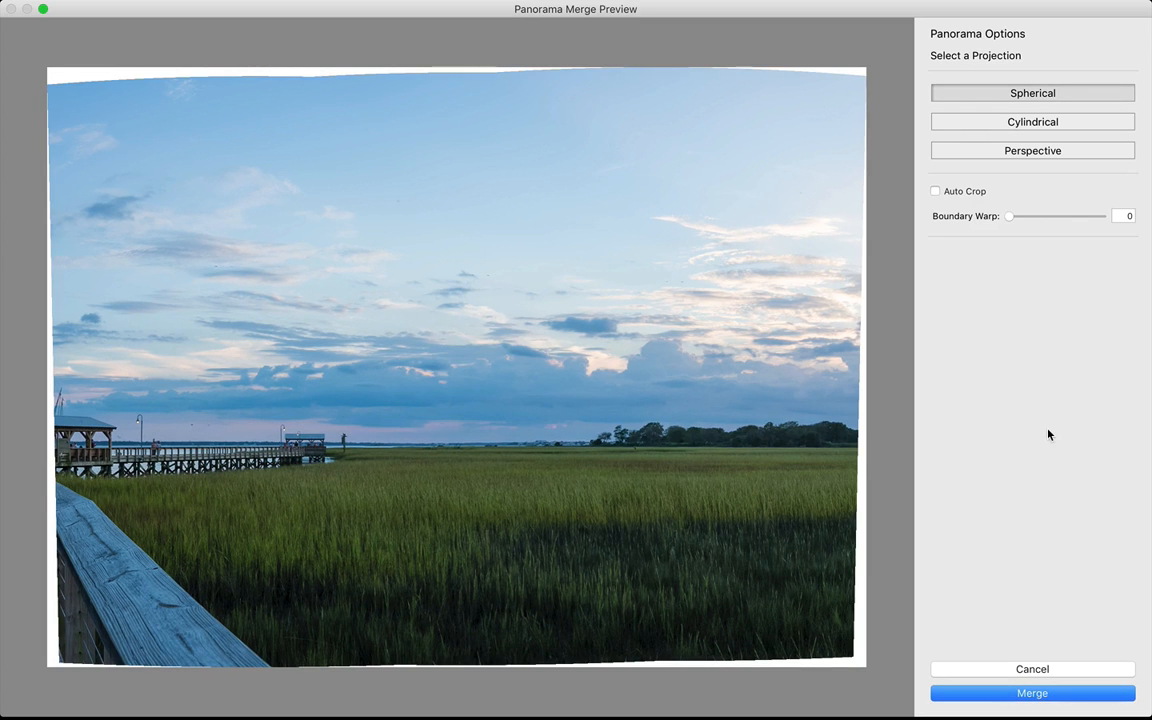
pyautogui.click(936, 192)
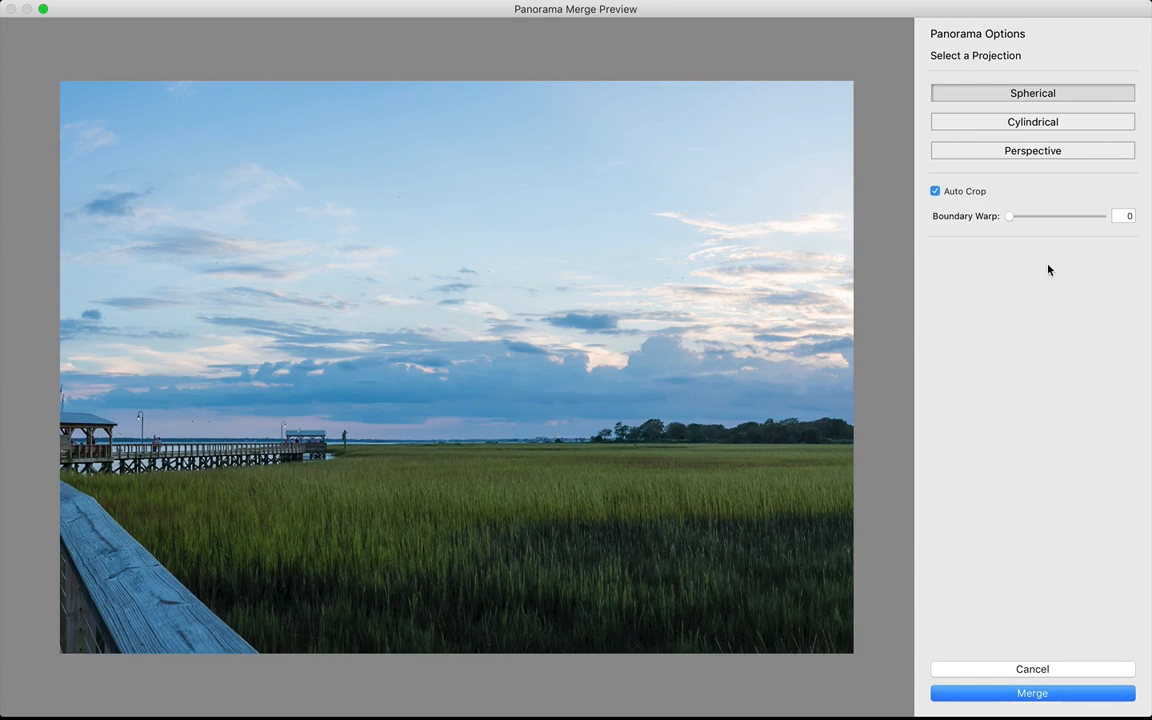
pyautogui.click(935, 191)
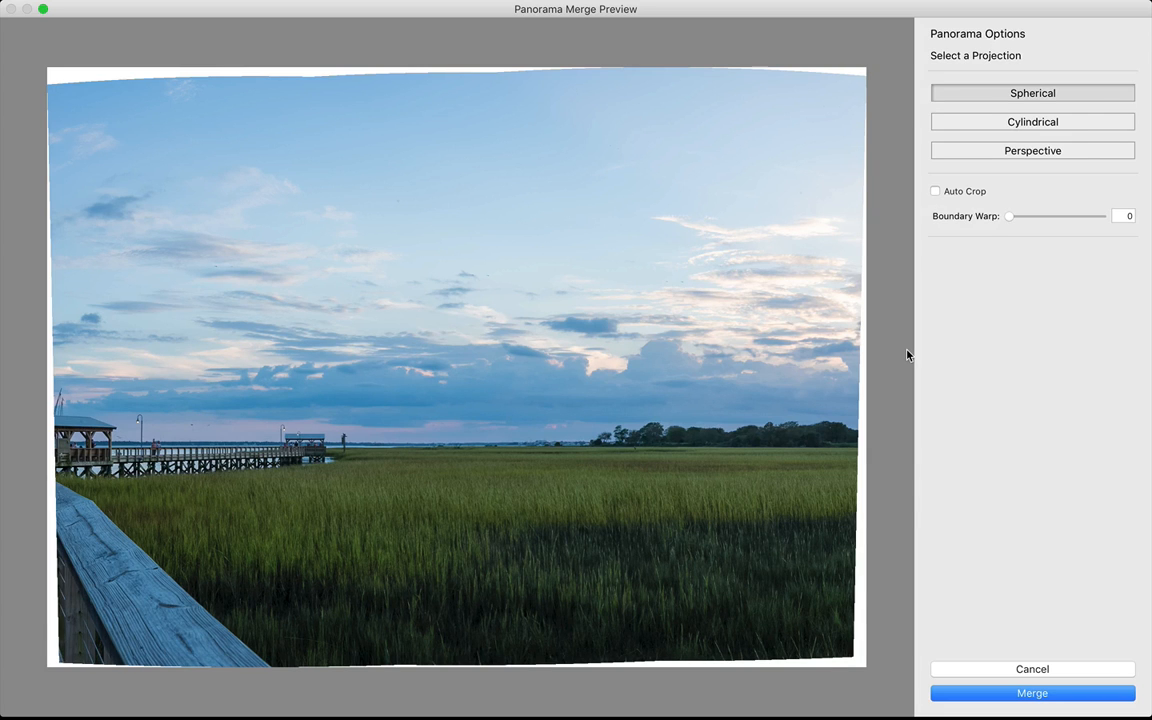
# - Merge the panorama with Spherical projection, Auto Crop off and Boundary Warp 0, and open the stitched image in Loupe view
pyautogui.click(1033, 693)
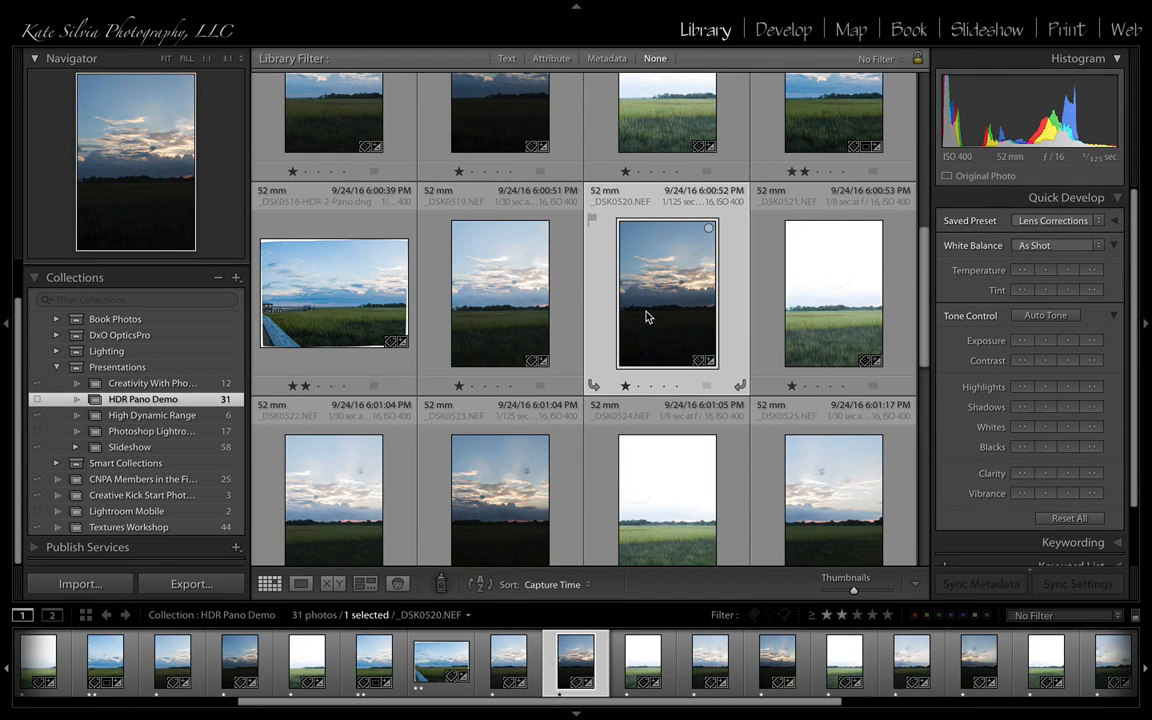
pyautogui.click(352, 293)
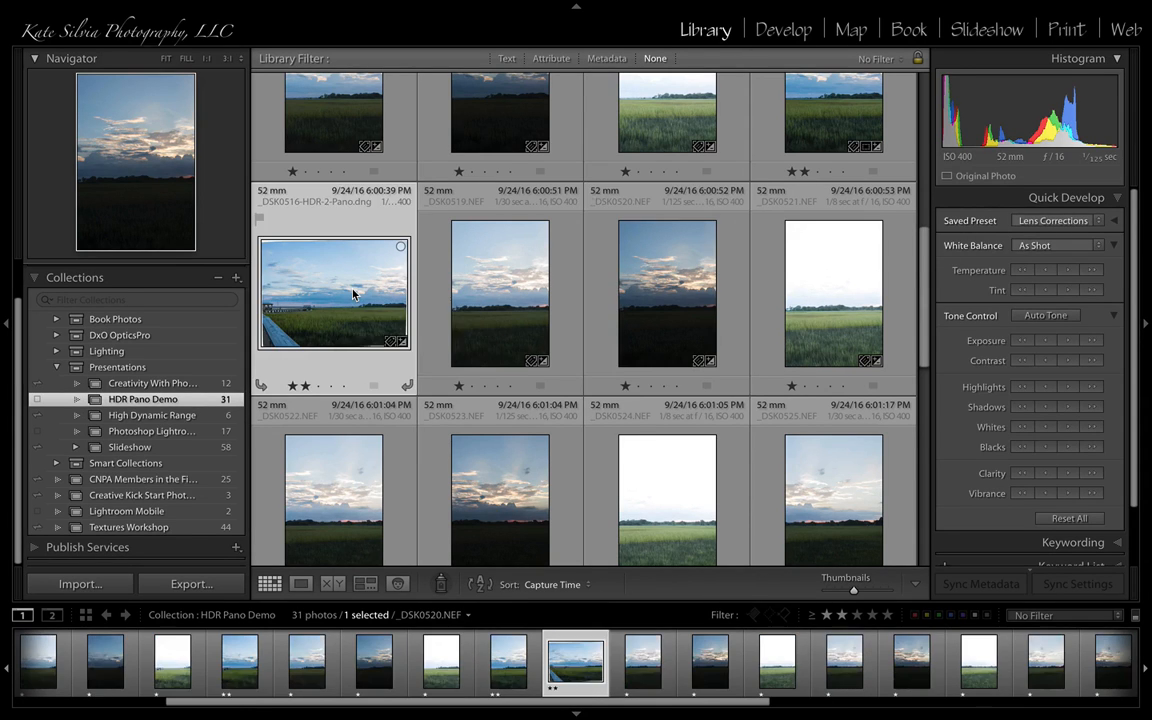
pyautogui.doubleClick(404, 278)
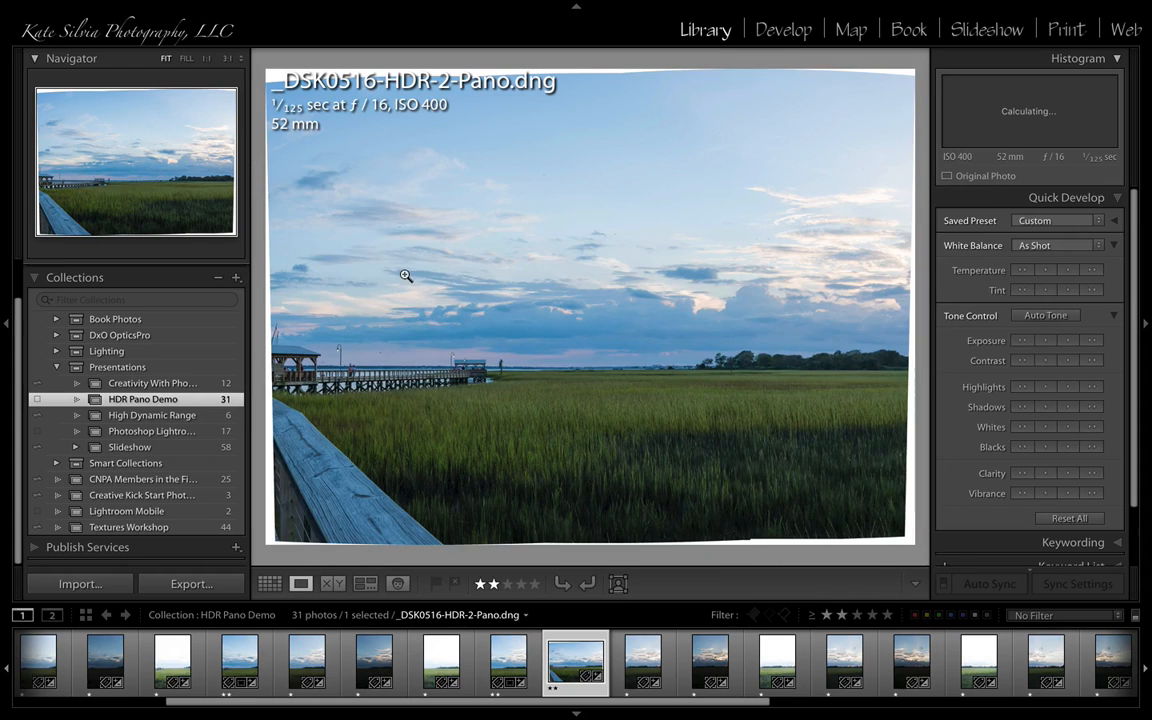